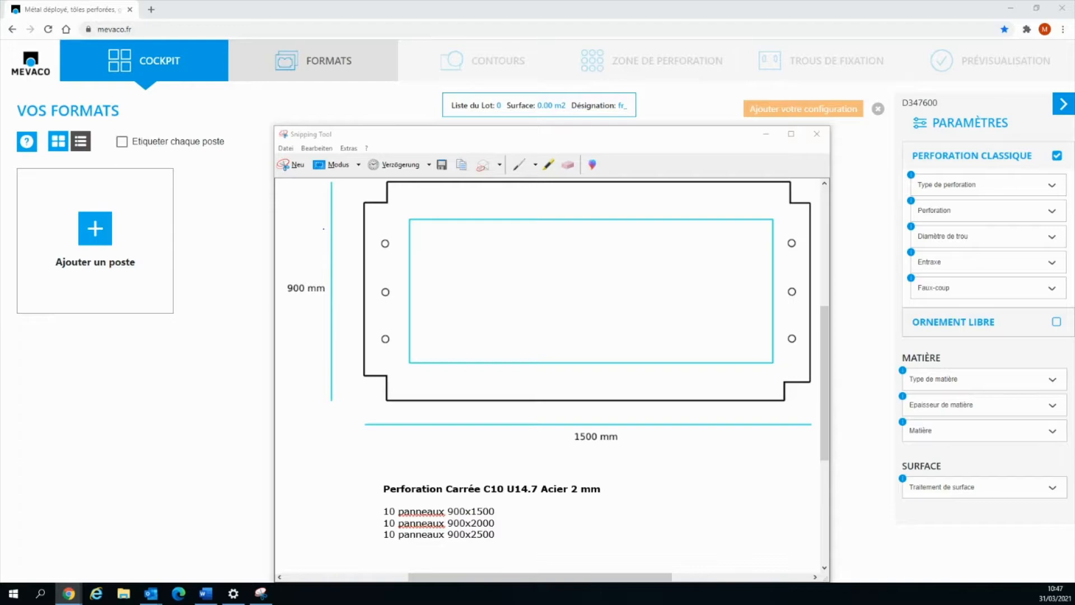
- Move the reference sketch out of the way and define a Carré perforation, CU- perforations carrées en ligne, with hole diameter 10
left_click_drag(679, 141, 0, 138)
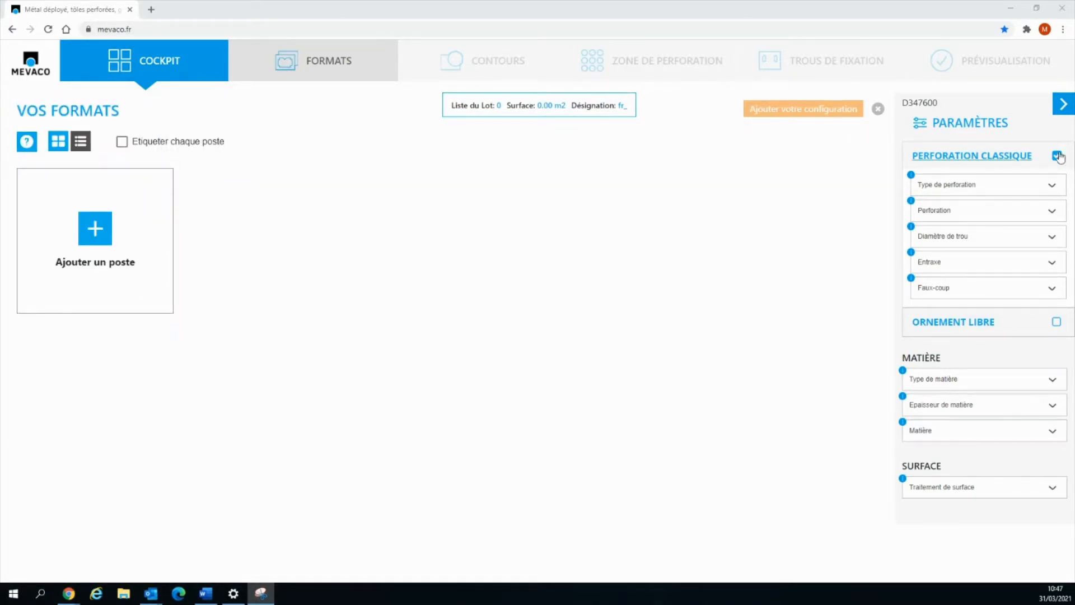
left_click(1055, 189)
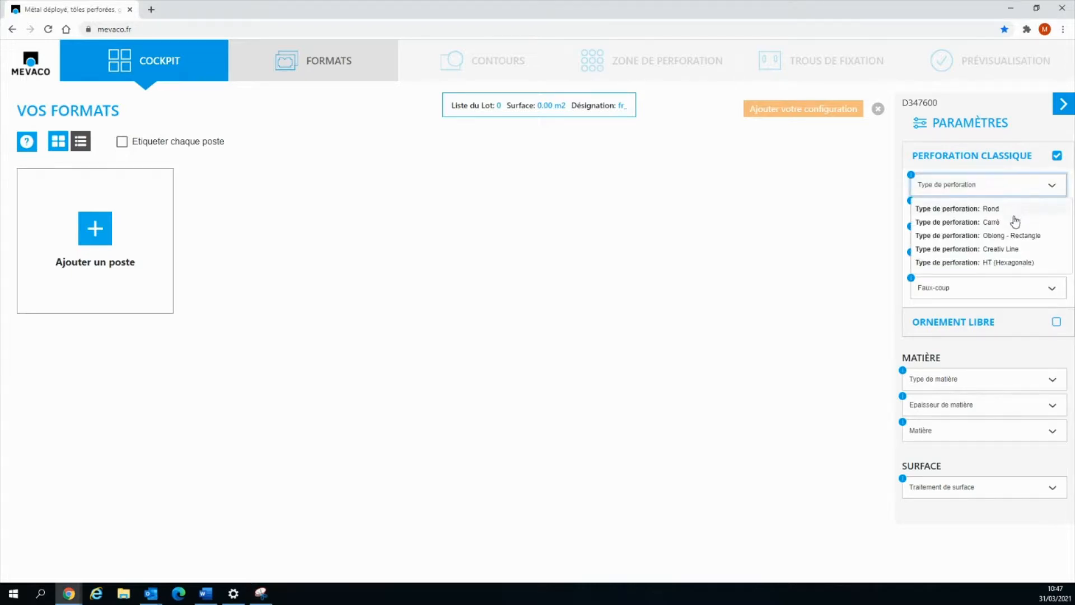
left_click(1011, 222)
left_click(995, 219)
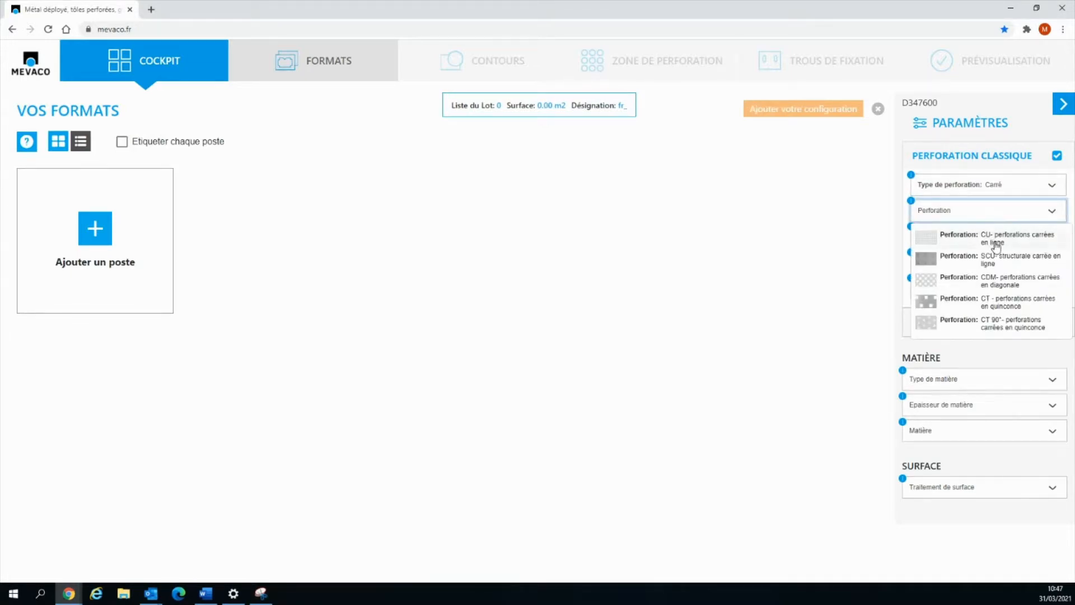
left_click(956, 238)
left_click(1008, 241)
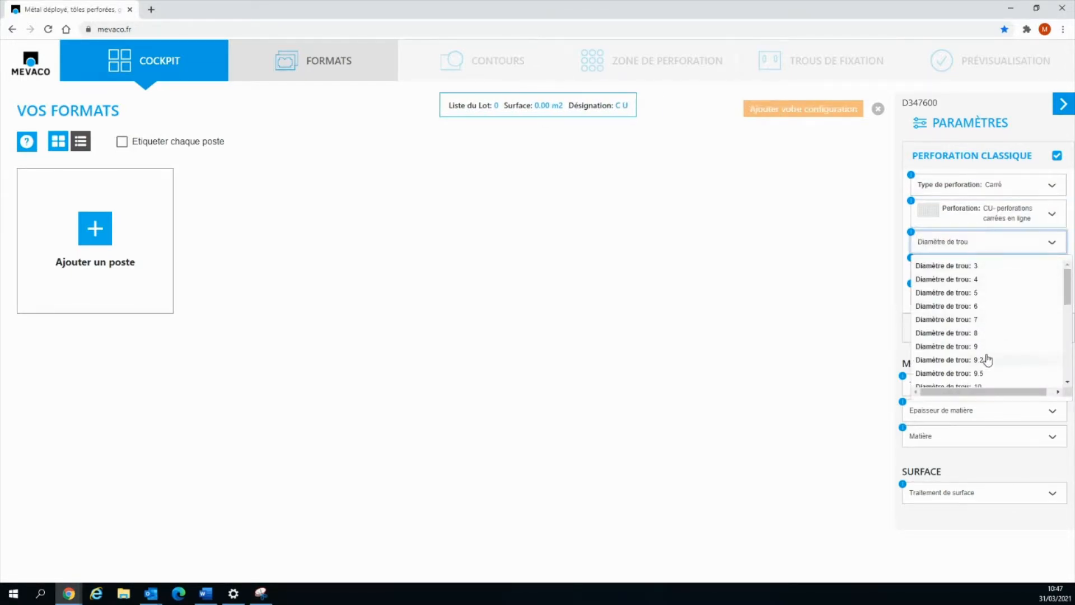
scroll(982, 355, "down", 2)
left_click(983, 334)
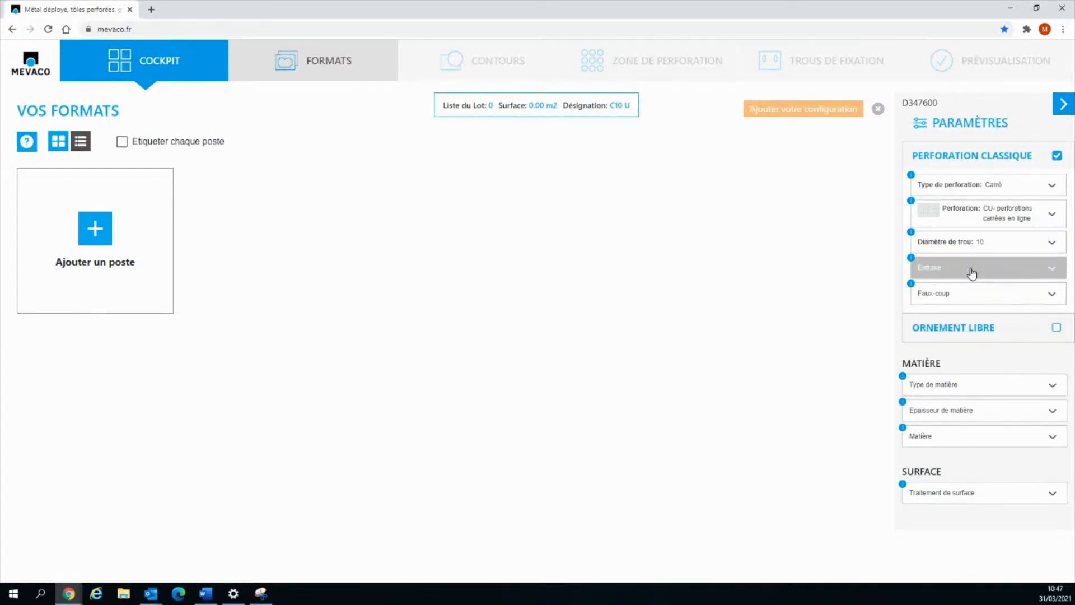
- Set an individual hole pitch (entraxe) of 14.7 and choose the "en ligne" option for the faux-coup
left_click(971, 272)
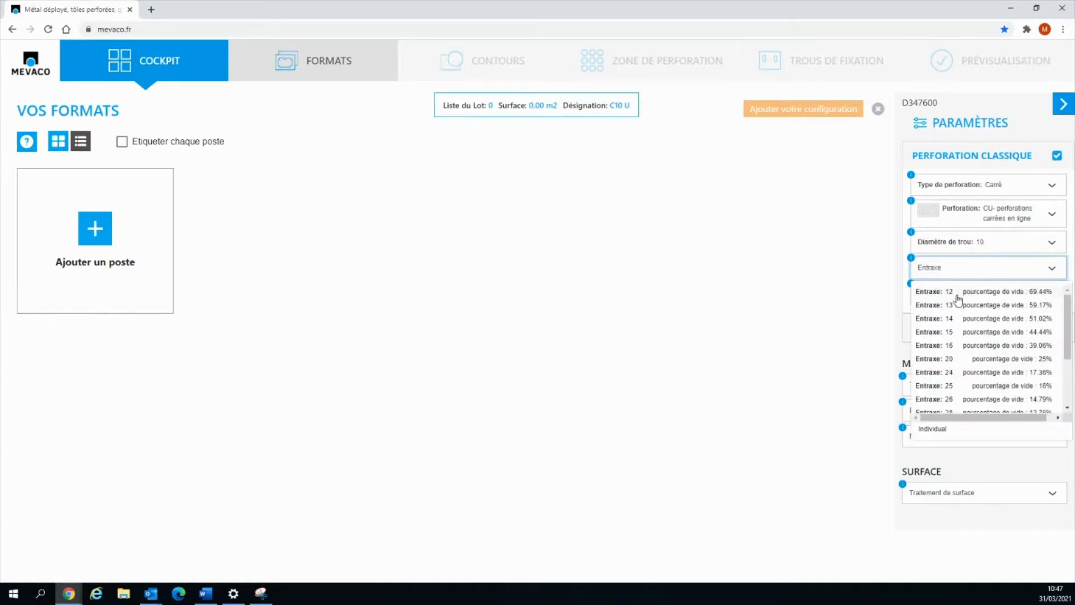
scroll(961, 303, "down", 3)
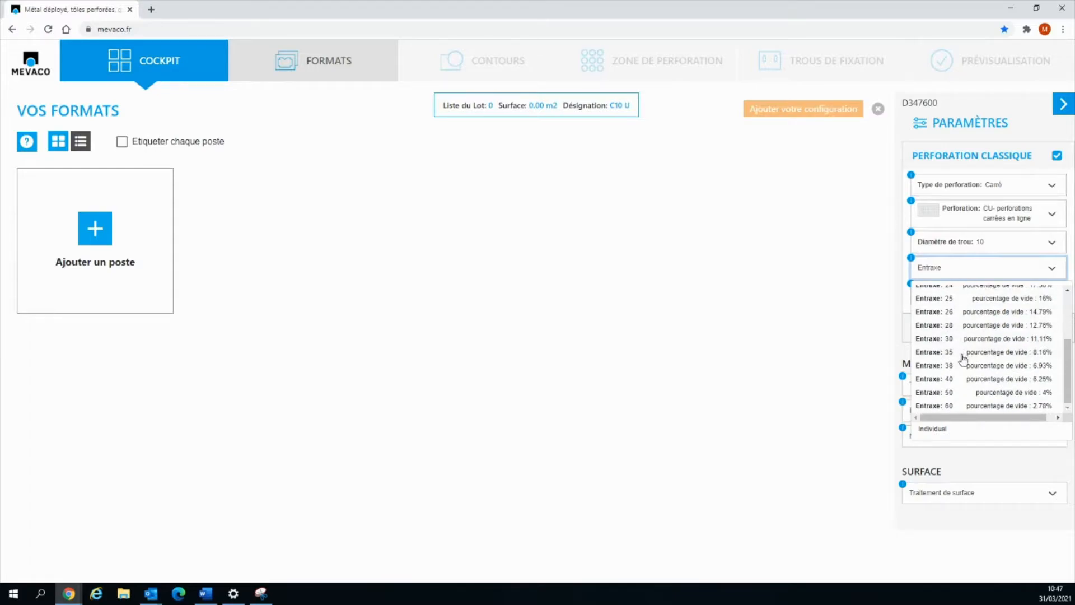
left_click(932, 435)
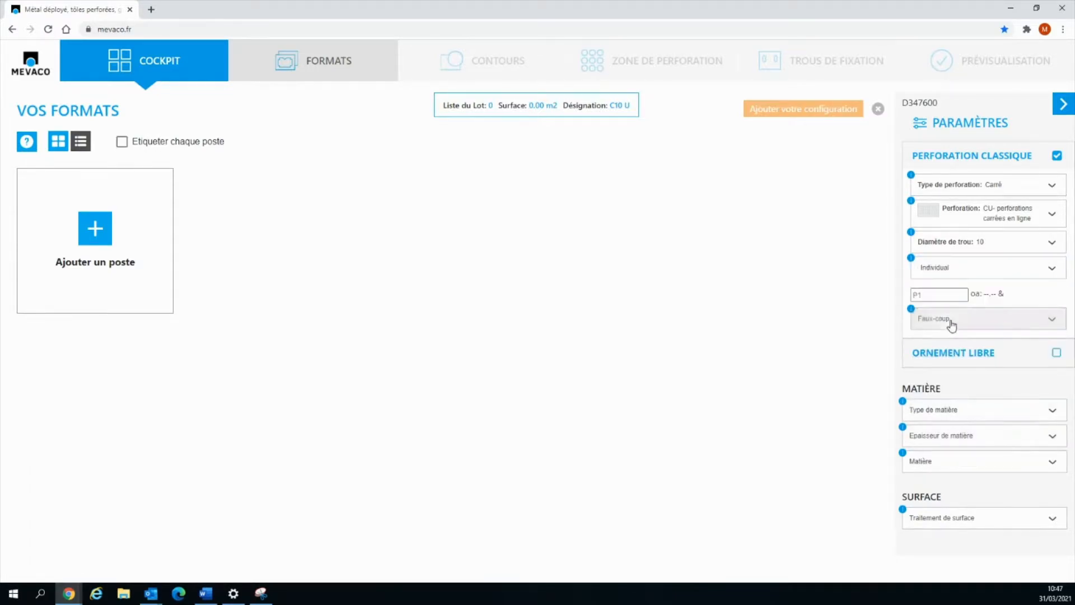
left_click(932, 295)
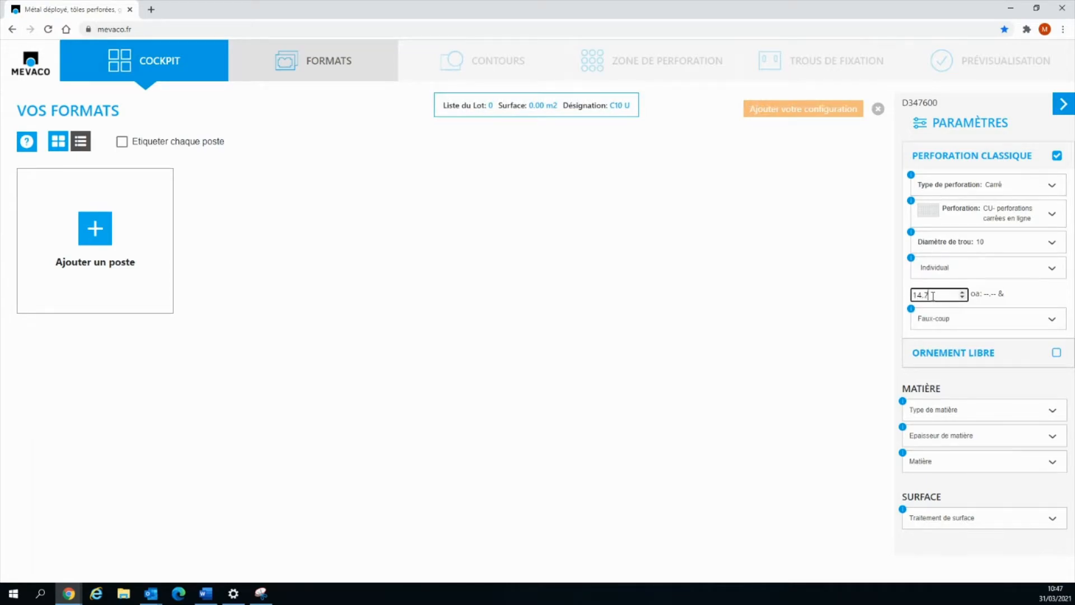
left_click(979, 320)
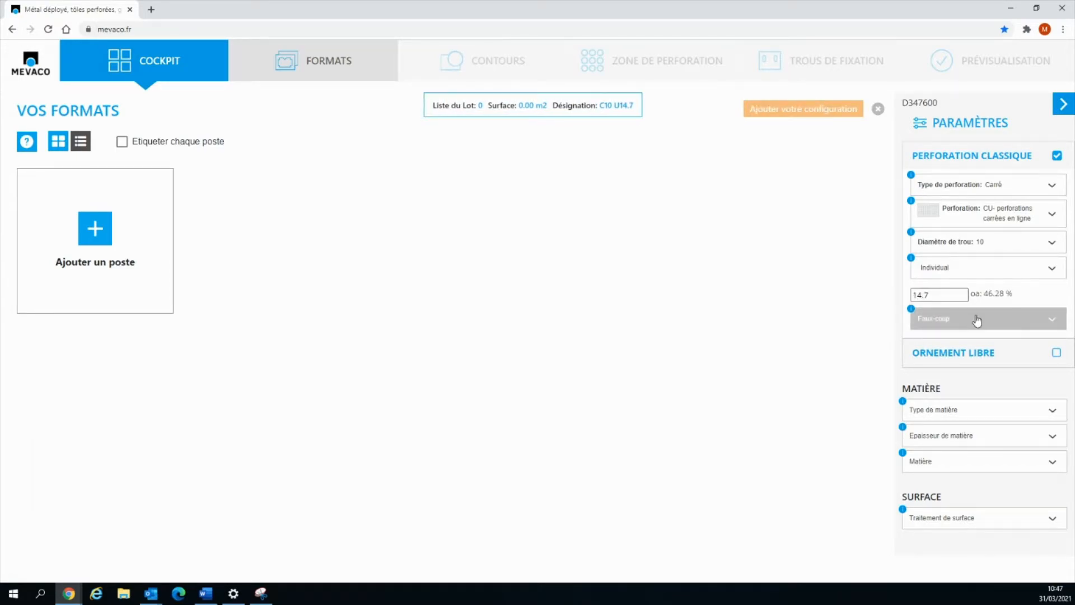
left_click(958, 342)
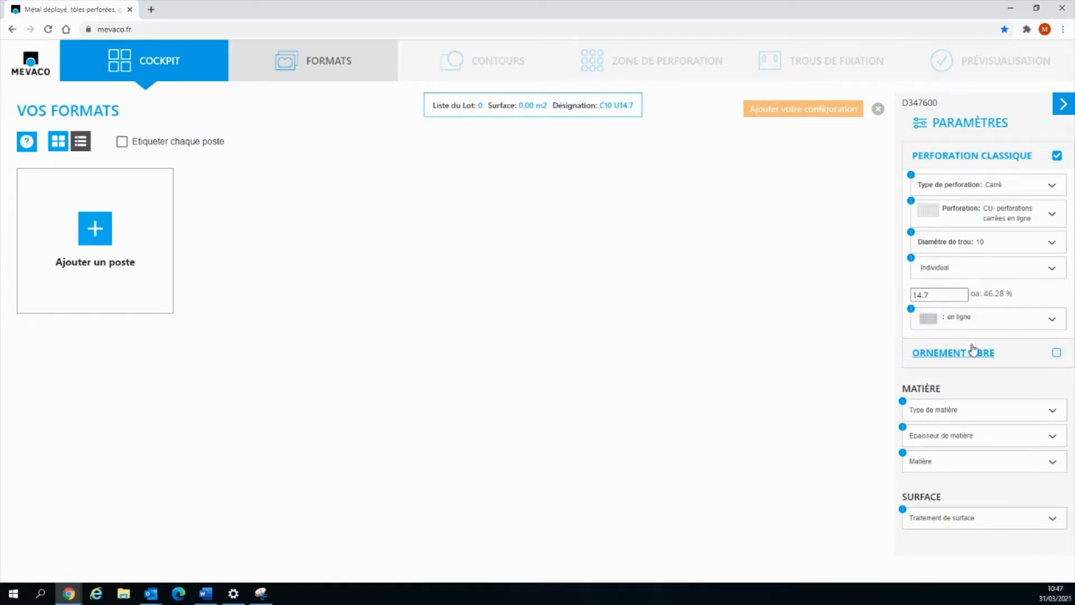
- Set the material type to Acier with a thickness of 2 and the surface treatment to aucun
left_click(1047, 417)
left_click(930, 435)
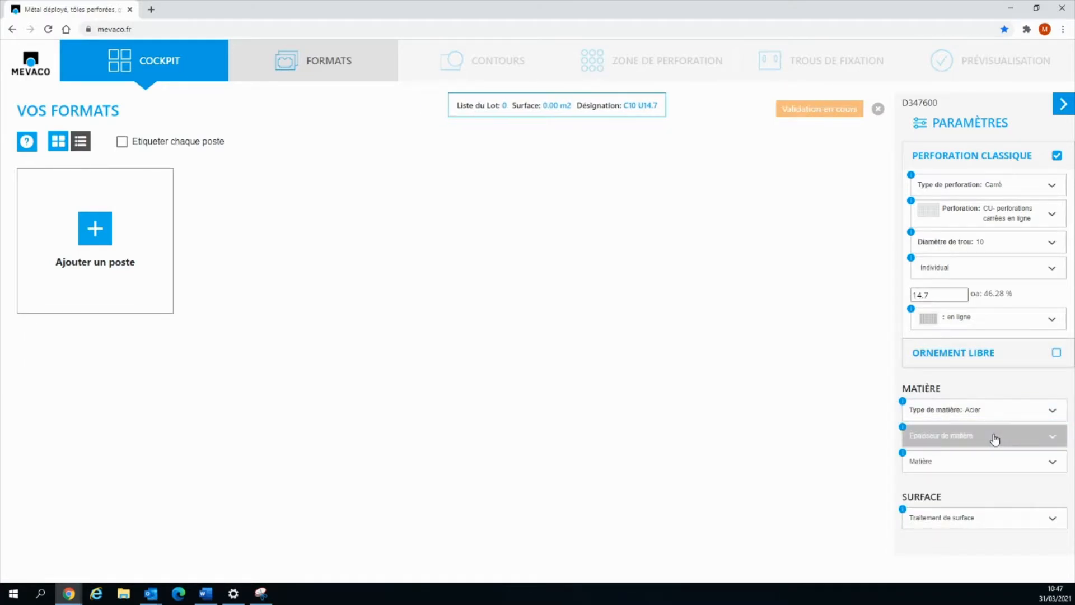
left_click(993, 437)
left_click(970, 524)
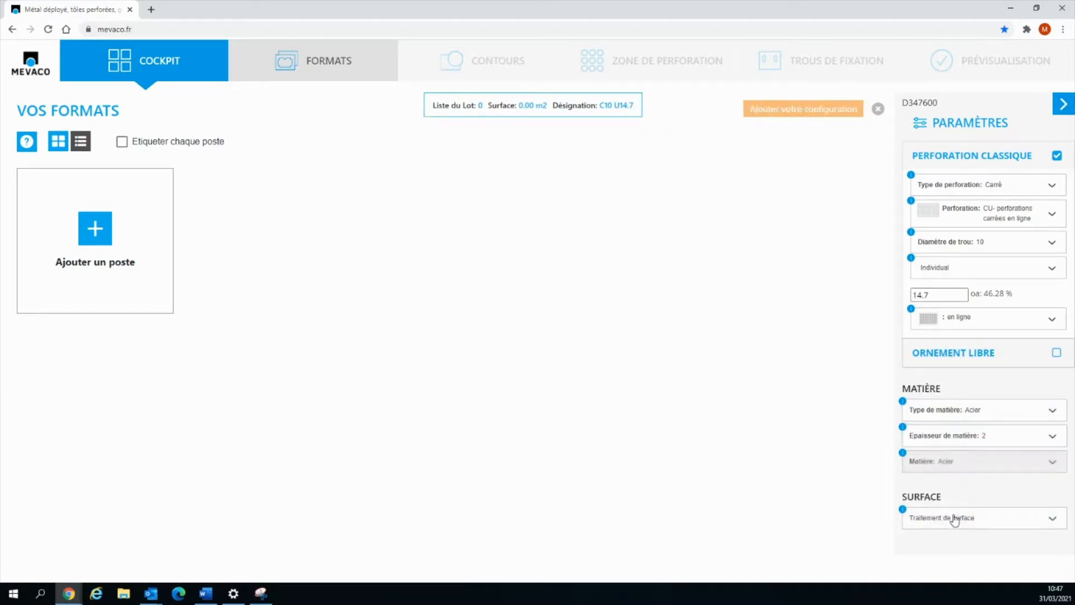
left_click(955, 519)
left_click(955, 543)
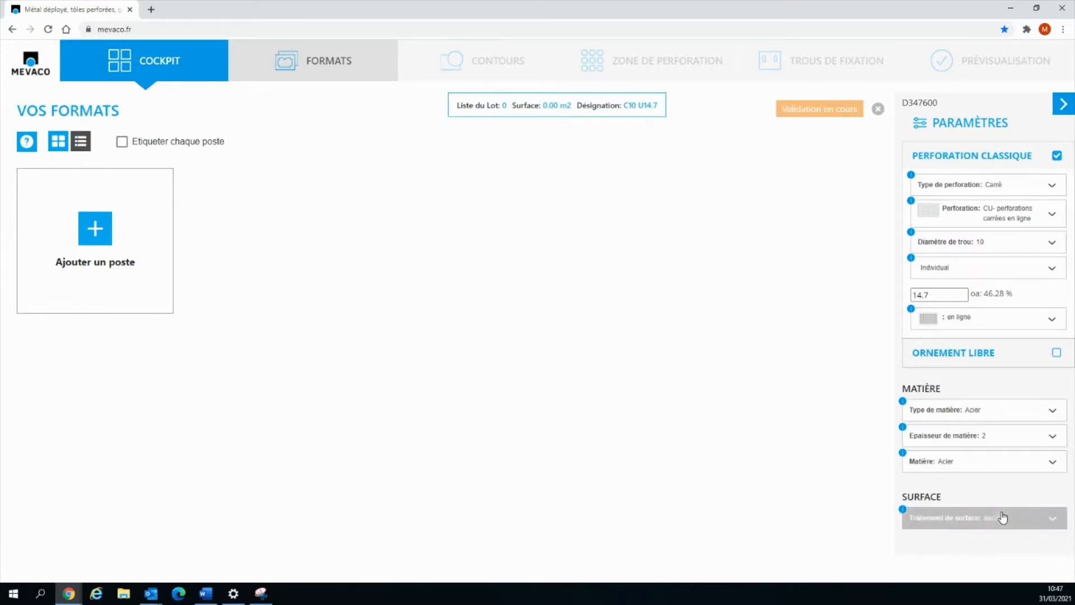
- Add a new item with the confirmed parameters, based on the MEVACO model Rectangle avec encoches
left_click(101, 263)
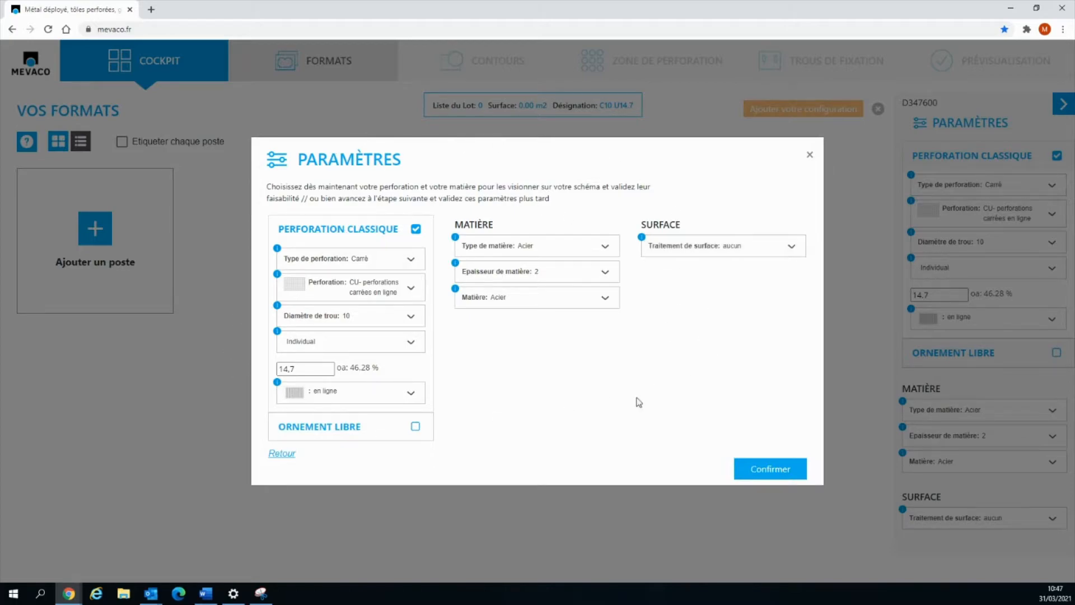
left_click(759, 468)
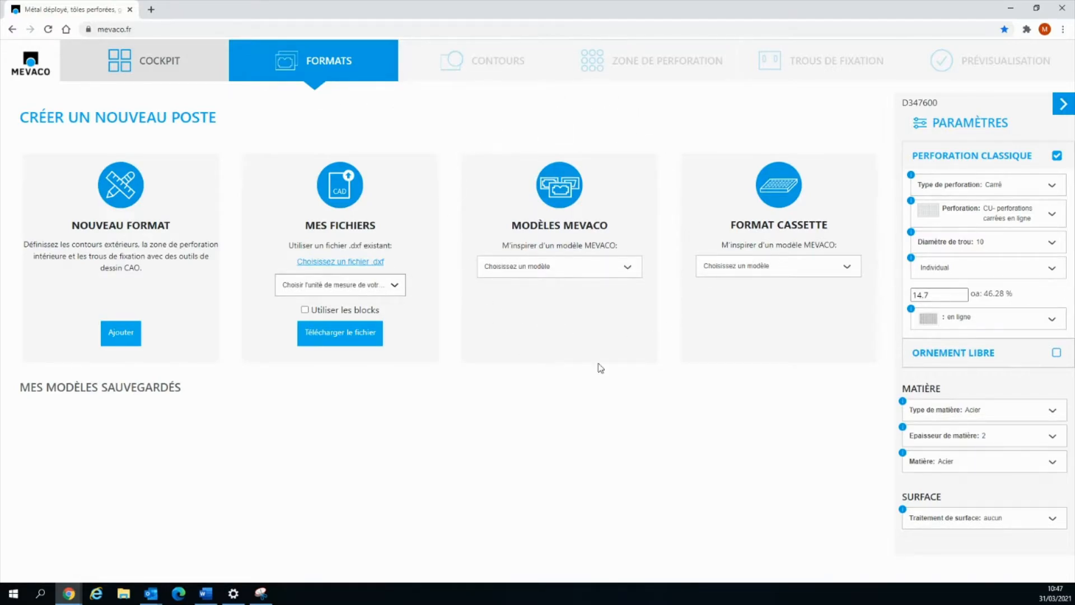
left_click(627, 271)
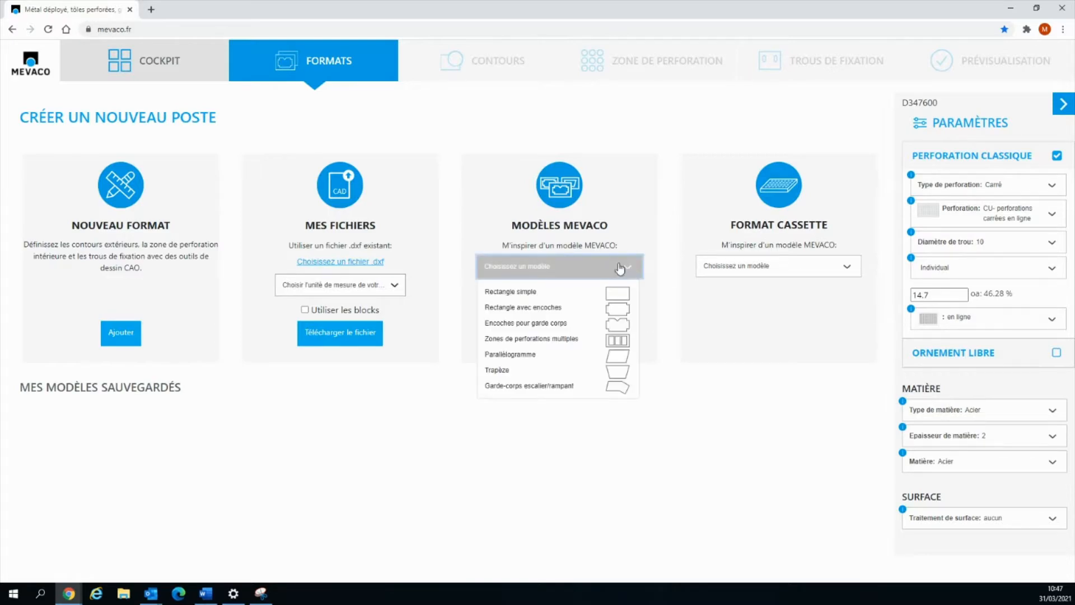
left_click(547, 308)
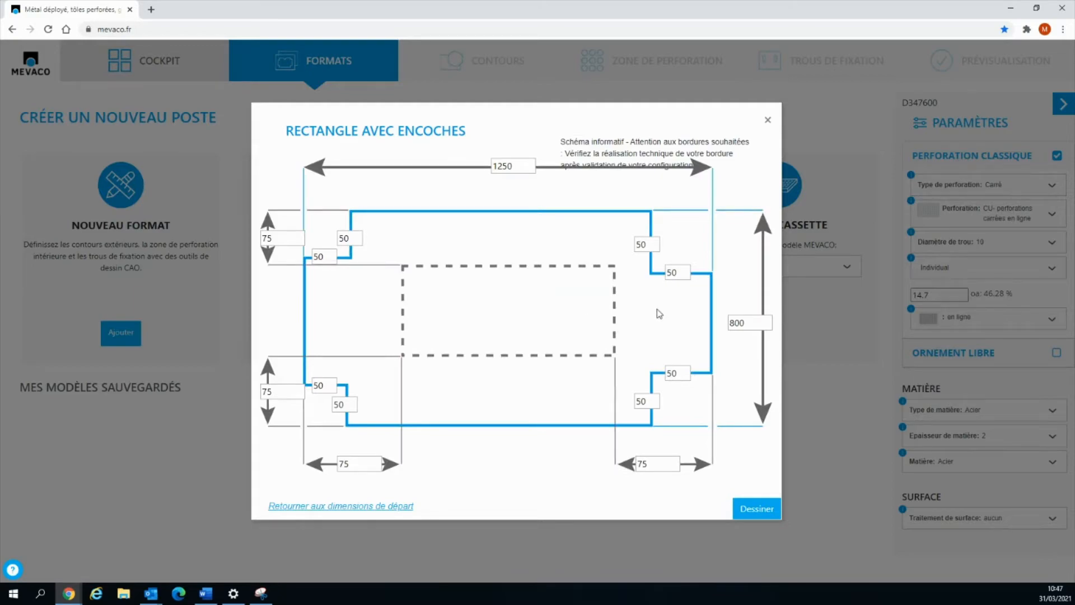
- Set the notched rectangle's height to 900 and its width to 1500, and draw the panel
left_click_drag(748, 323, 725, 327)
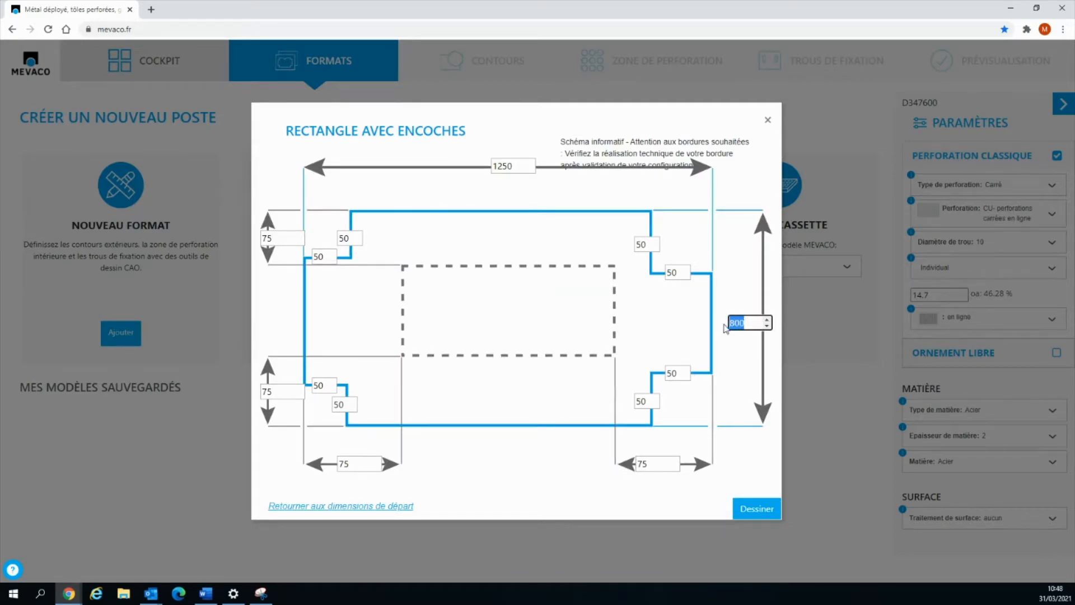
type("9")
key("Tab")
left_click_drag(496, 165, 527, 167)
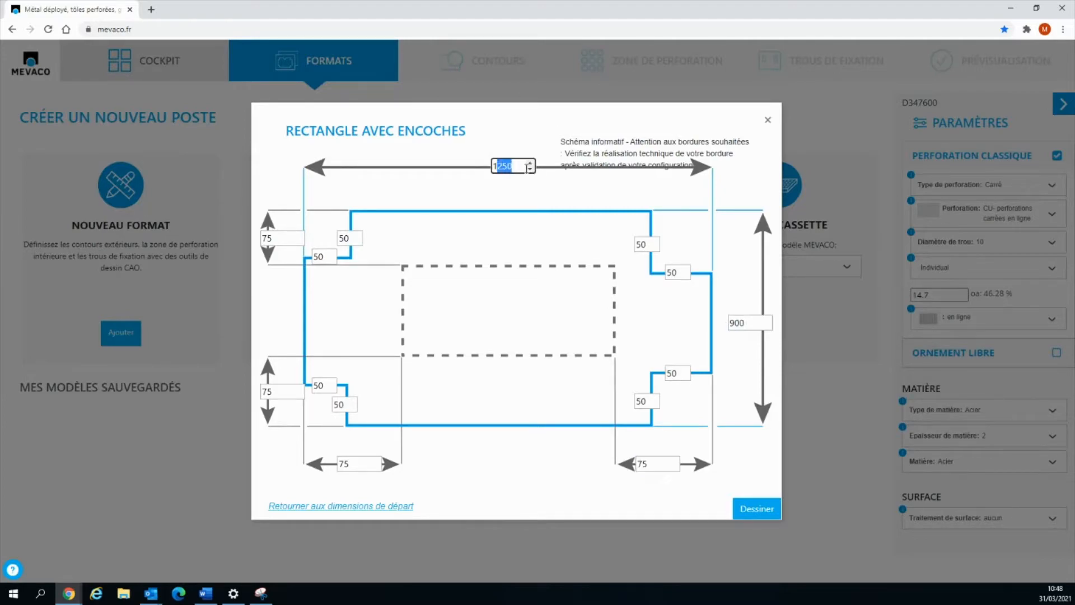
type("50")
key("Tab")
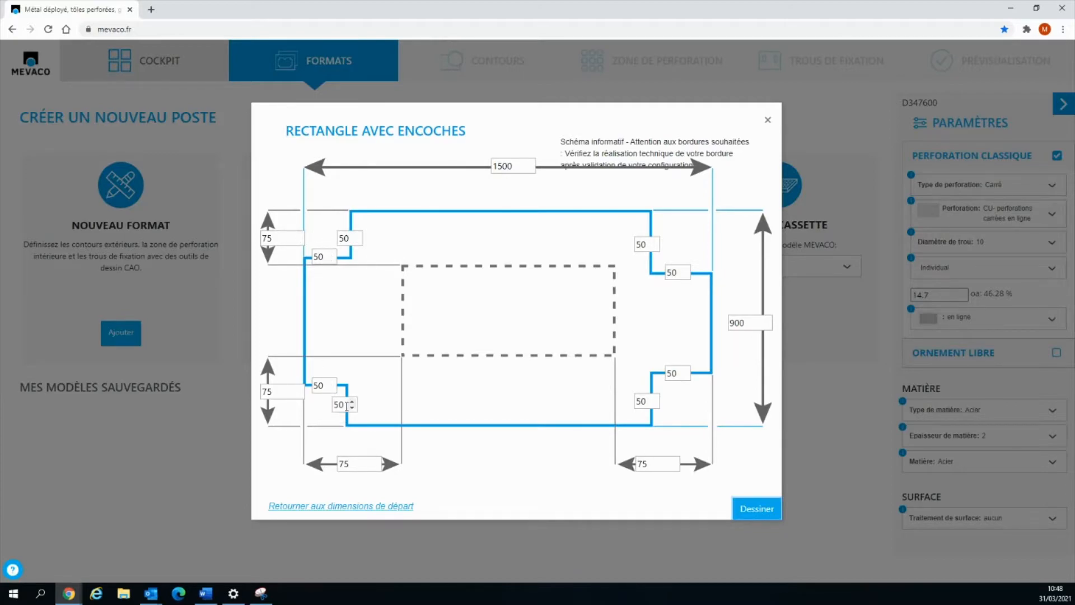
left_click(757, 508)
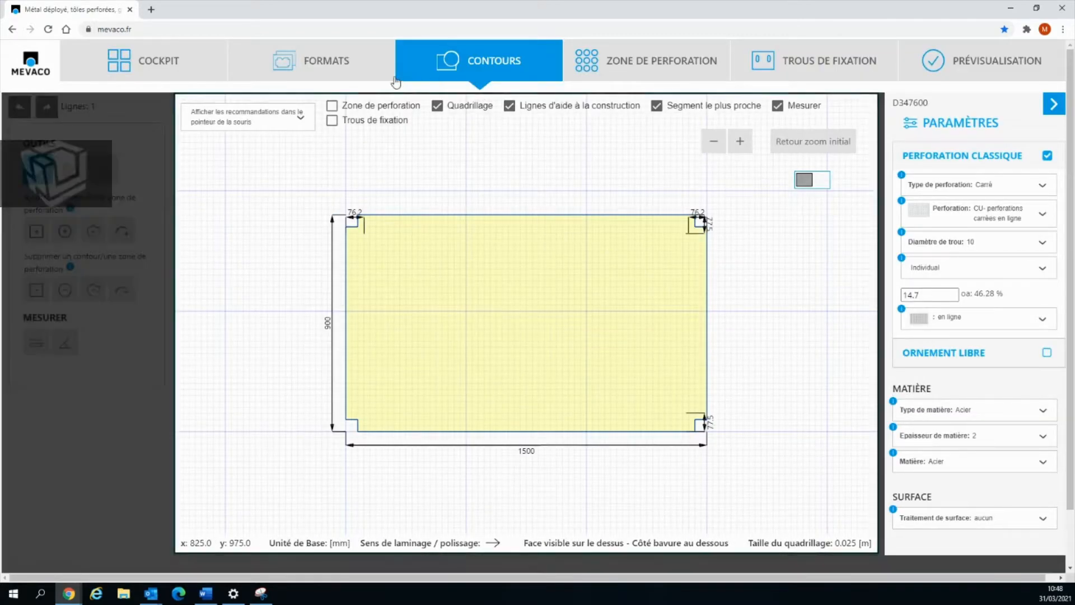
- Hide the grid in the contour drawing and go to the perforation zone stage
left_click(437, 106)
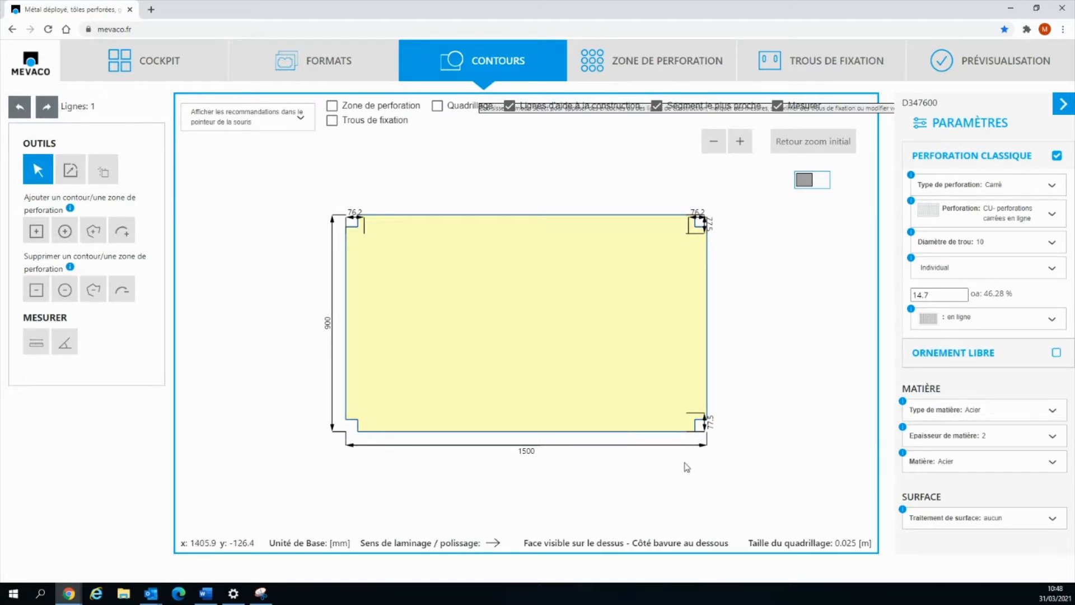
left_click(662, 62)
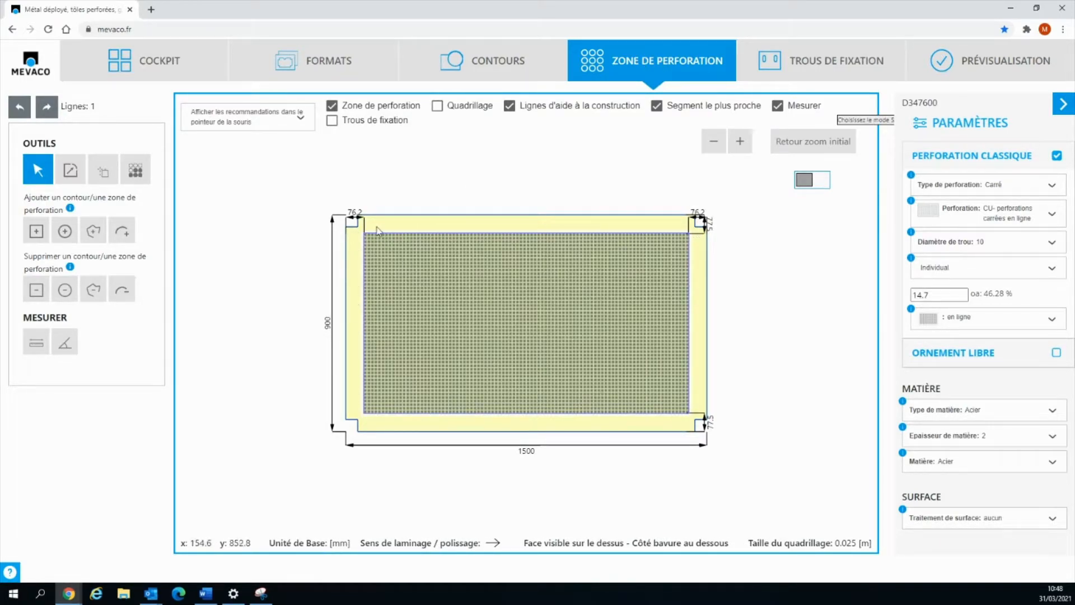
- In the fixing holes stage, start the hole placement assistant with round (Rond) holes of size 20
left_click(853, 66)
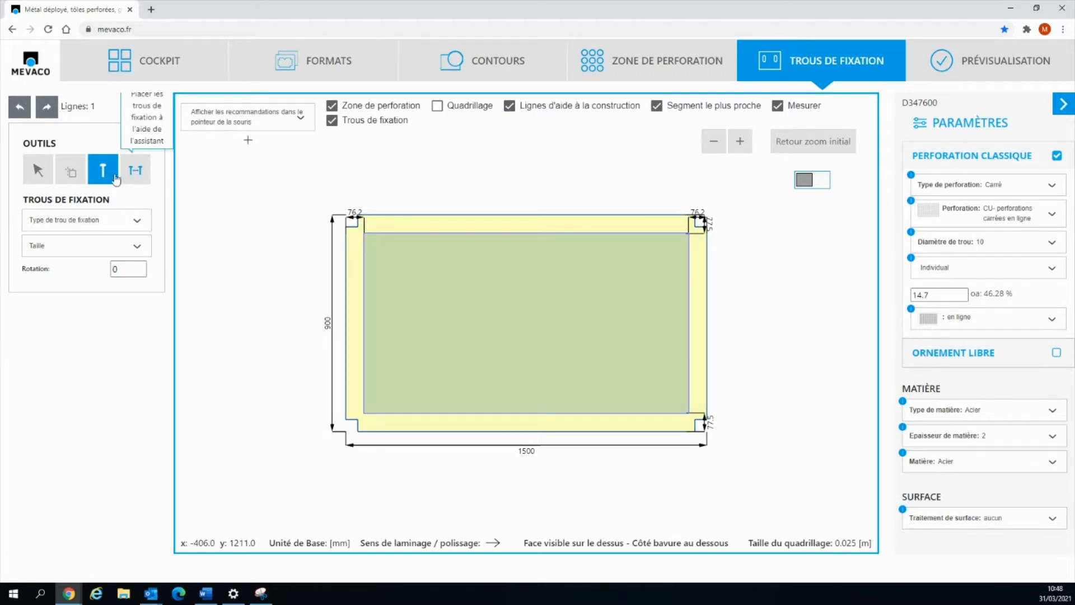
left_click(137, 174)
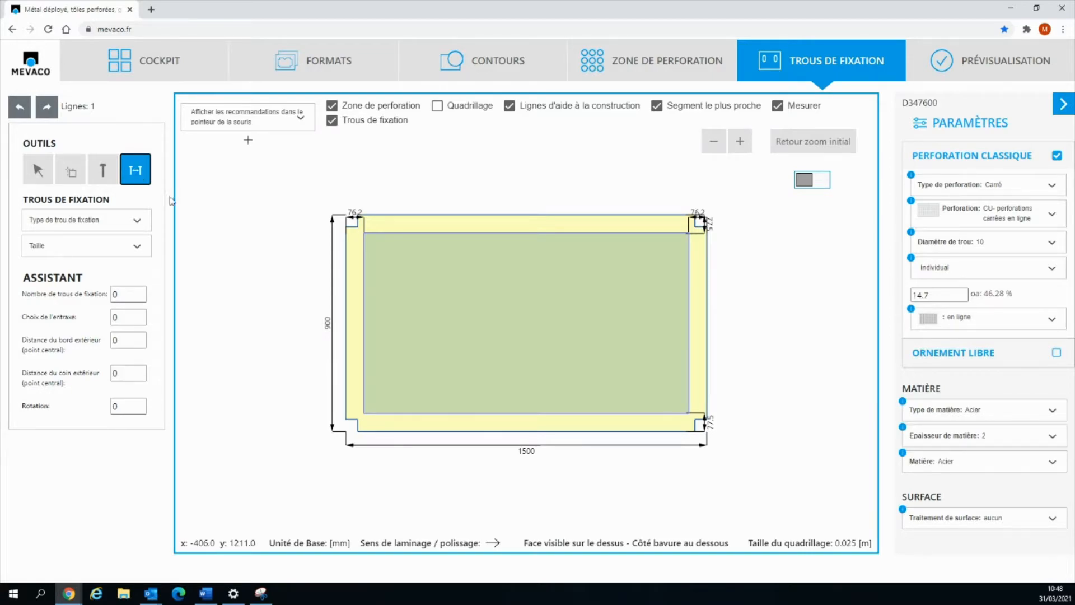
left_click(140, 224)
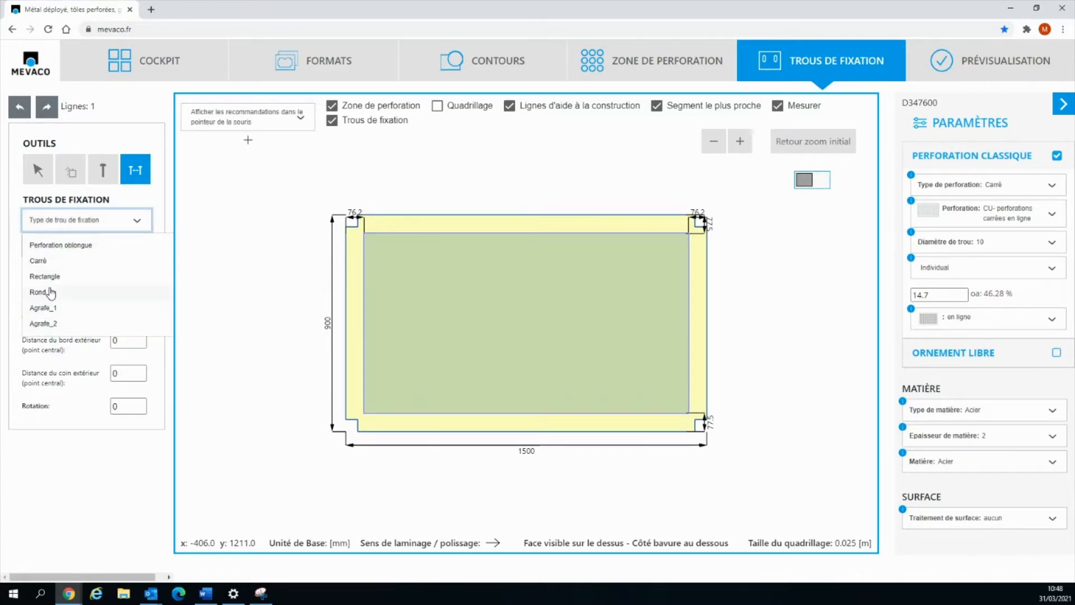
left_click(50, 292)
left_click(134, 251)
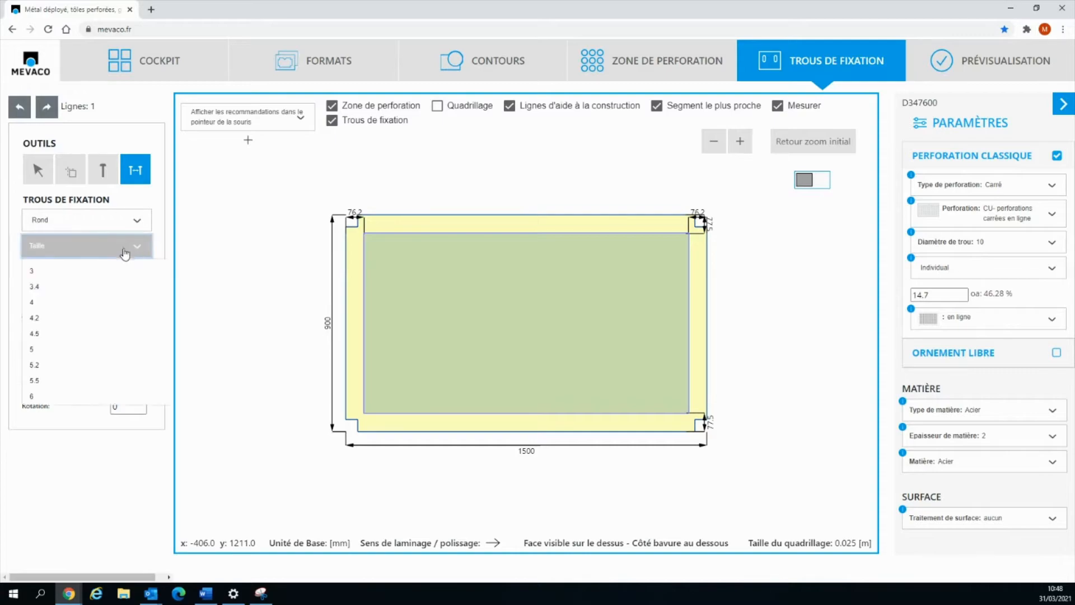
scroll(62, 336, "down", 4)
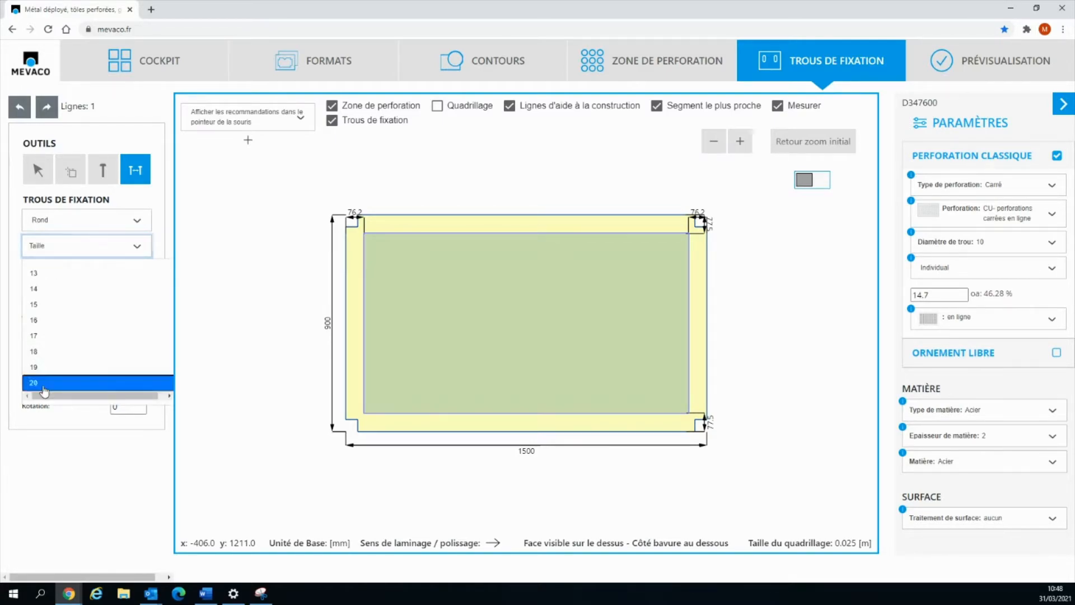
left_click(44, 383)
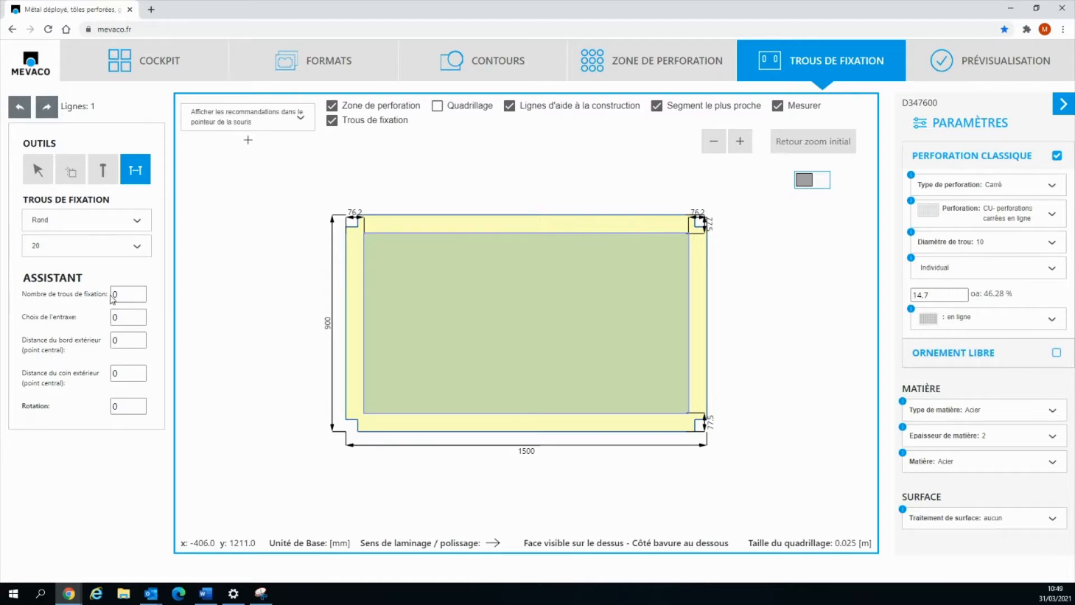
- Configure the assistant for 3 fixing holes, 35 from the outer edge and 135 from the outer corner
left_click(115, 294)
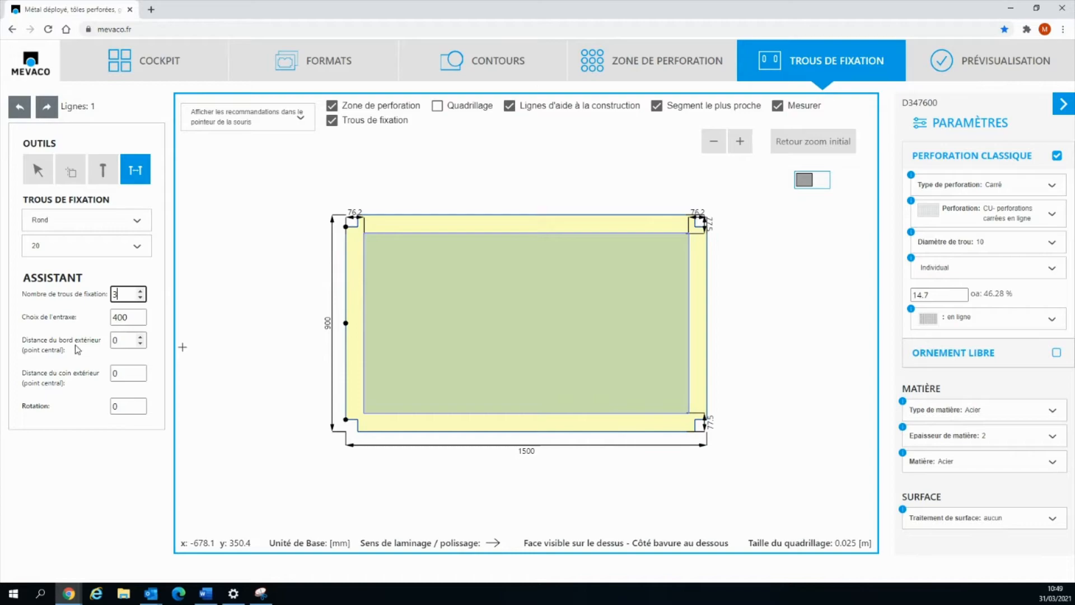
double_click(118, 341)
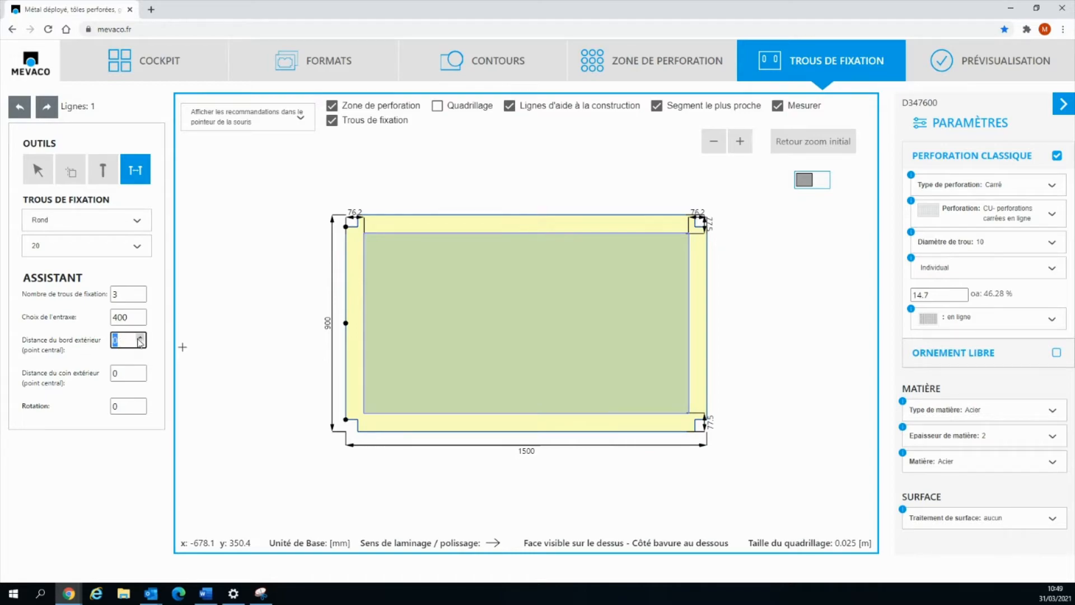
left_click(140, 339)
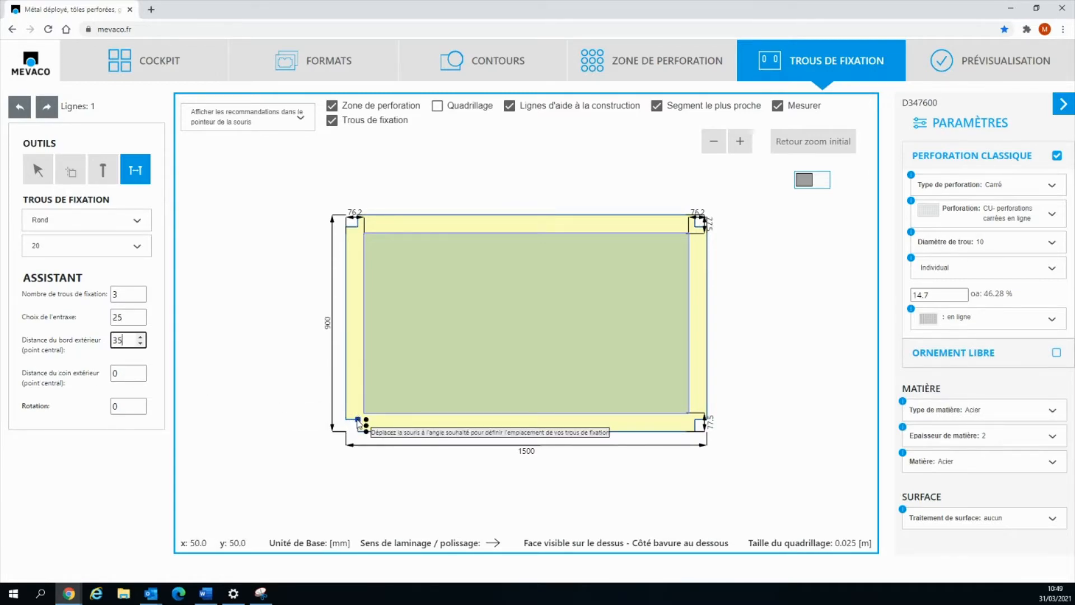
left_click(142, 370)
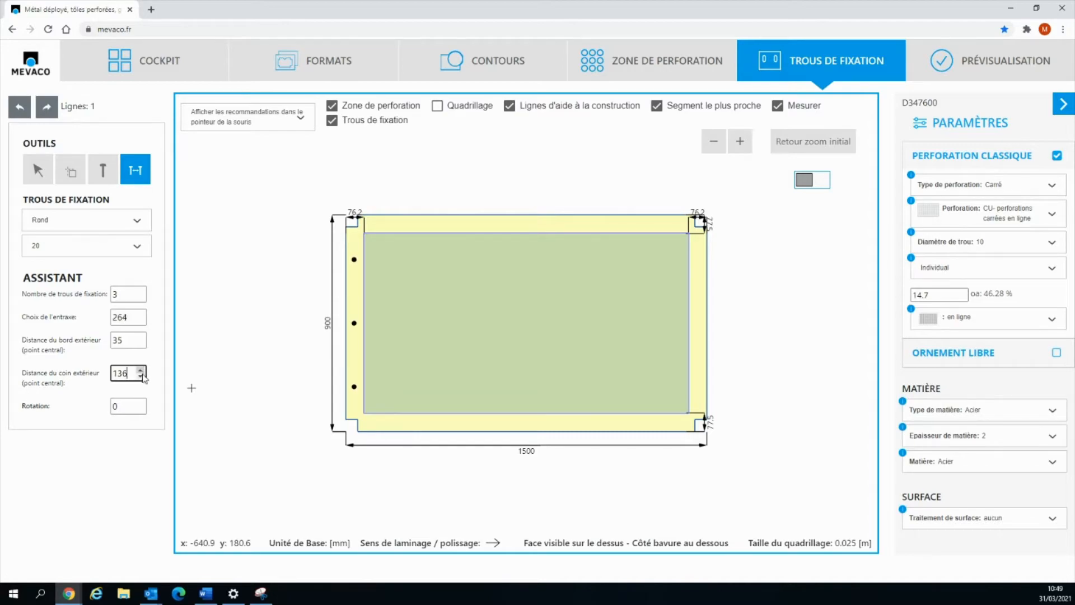
left_click(142, 377)
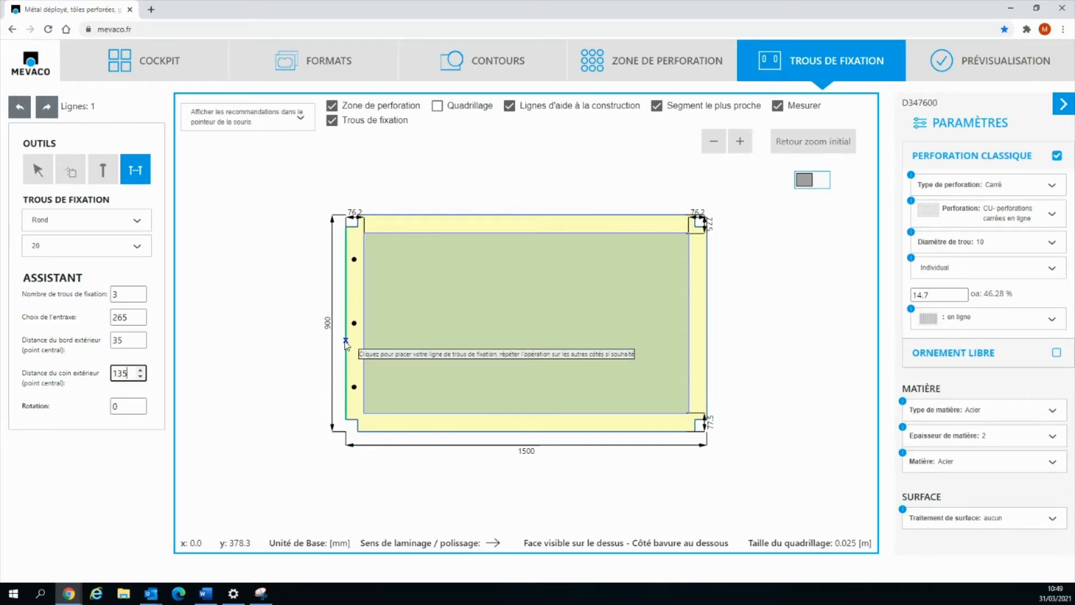
- Place a row of fixing holes along both the left and right panel edges and preview the panel
left_click(346, 353)
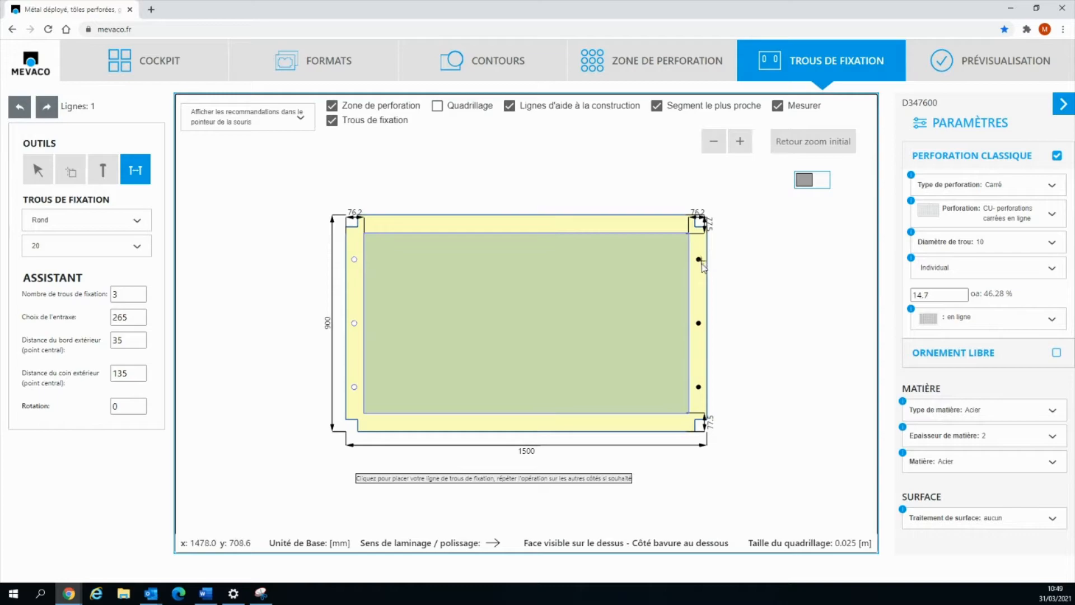
left_click(707, 294)
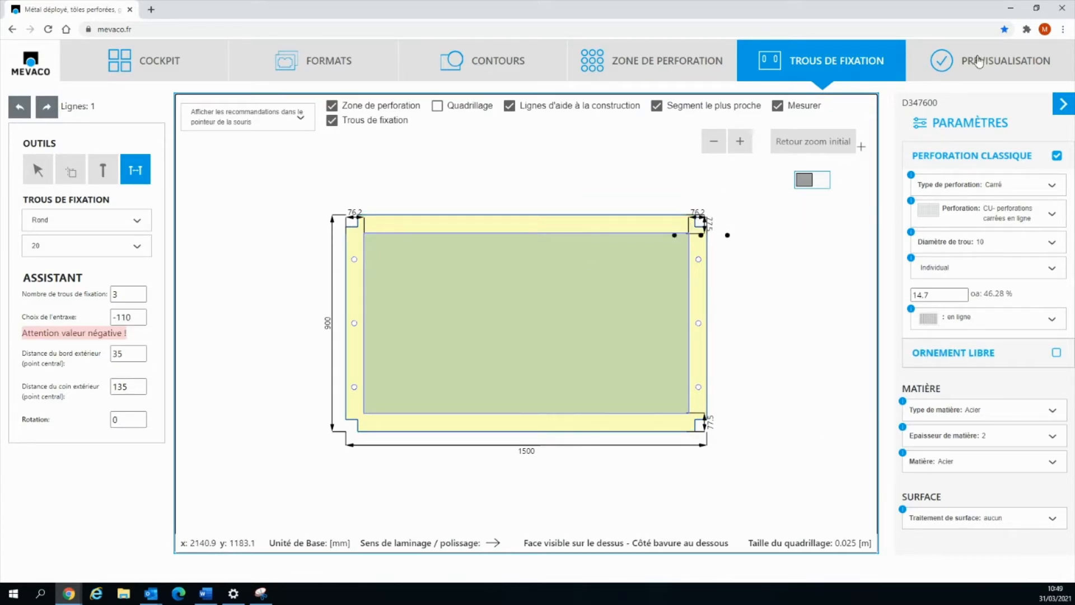
left_click(1030, 58)
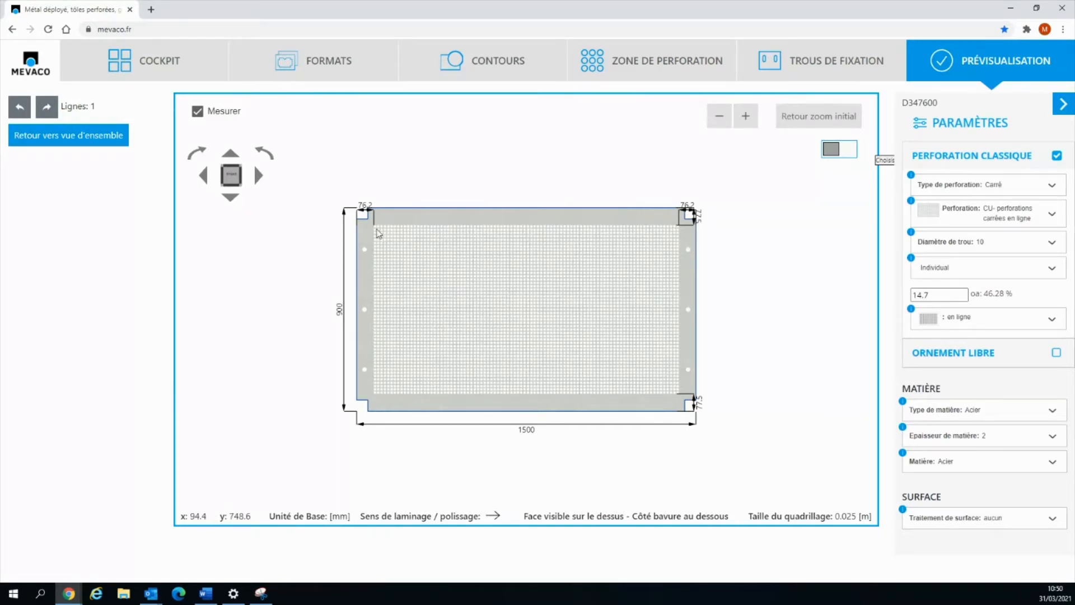
- In the cockpit, set the panel's quantity to 10 and reference to REP A, and enable labelling of each item
left_click(148, 66)
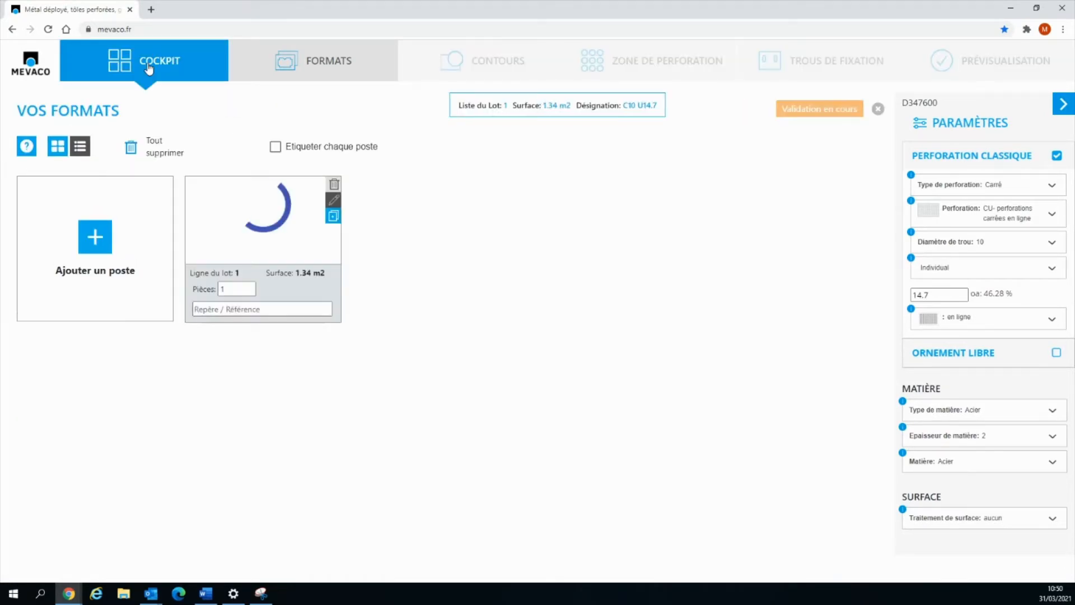
left_click(236, 292)
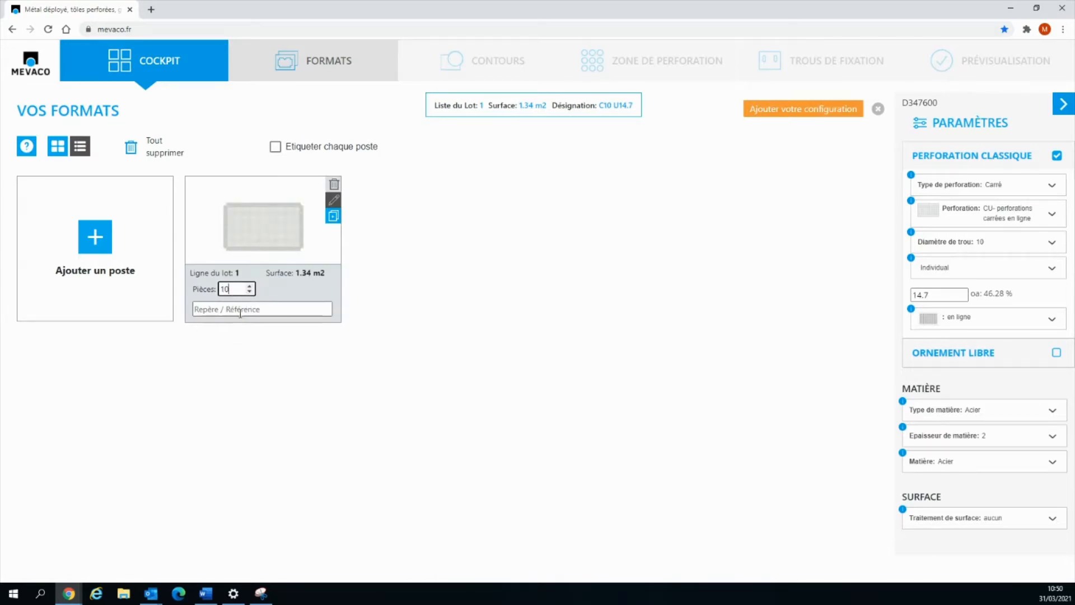
left_click(242, 309)
left_click(238, 312)
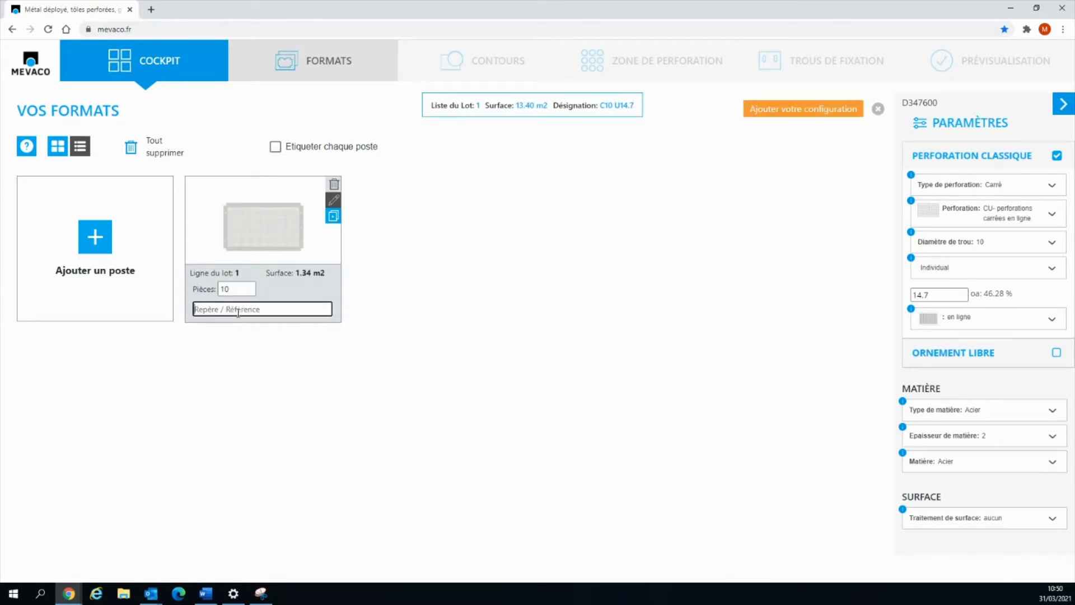
type("REP A")
left_click(275, 147)
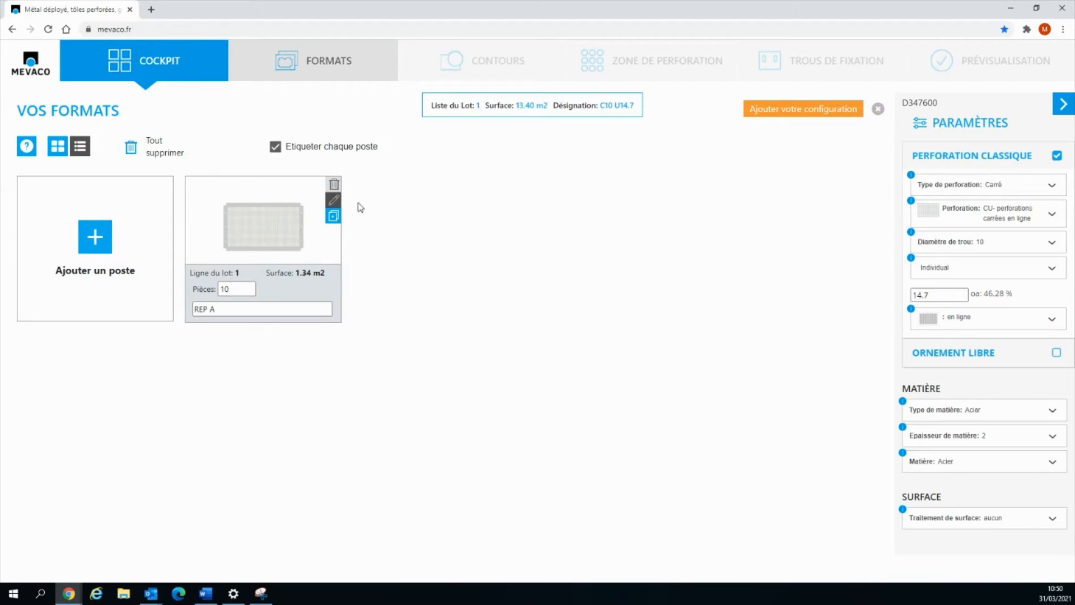
- Duplicate the REP A panel and set the copy's reference to REP B
left_click(333, 217)
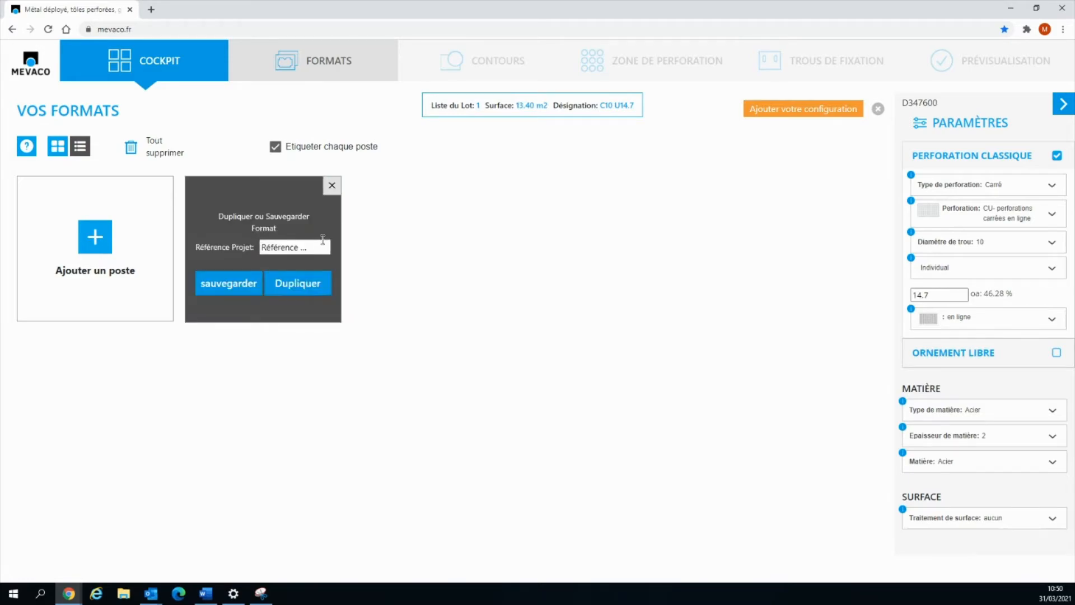
left_click(305, 284)
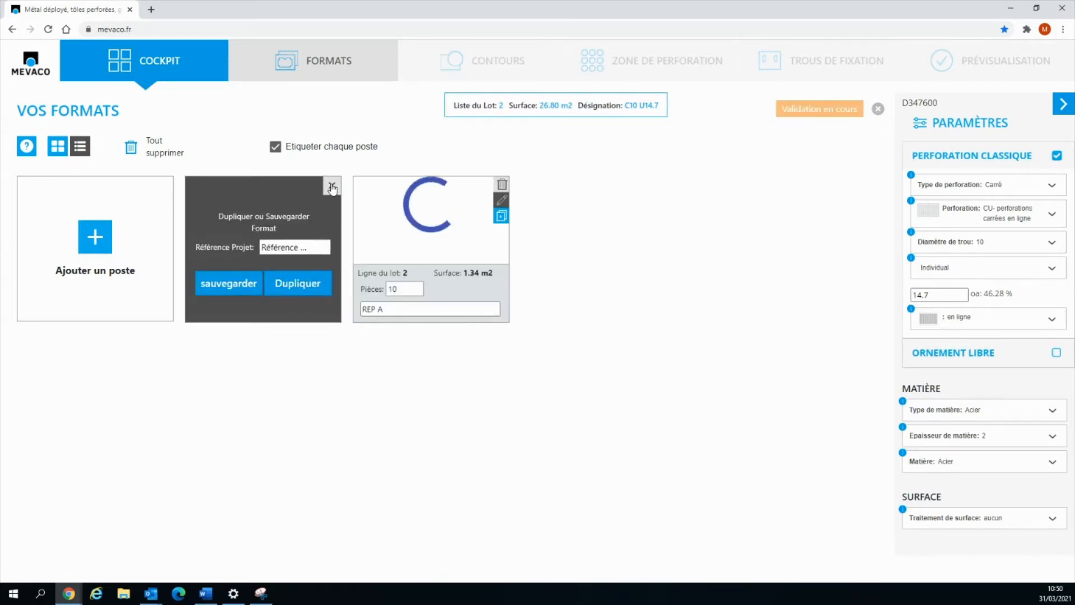
left_click(332, 186)
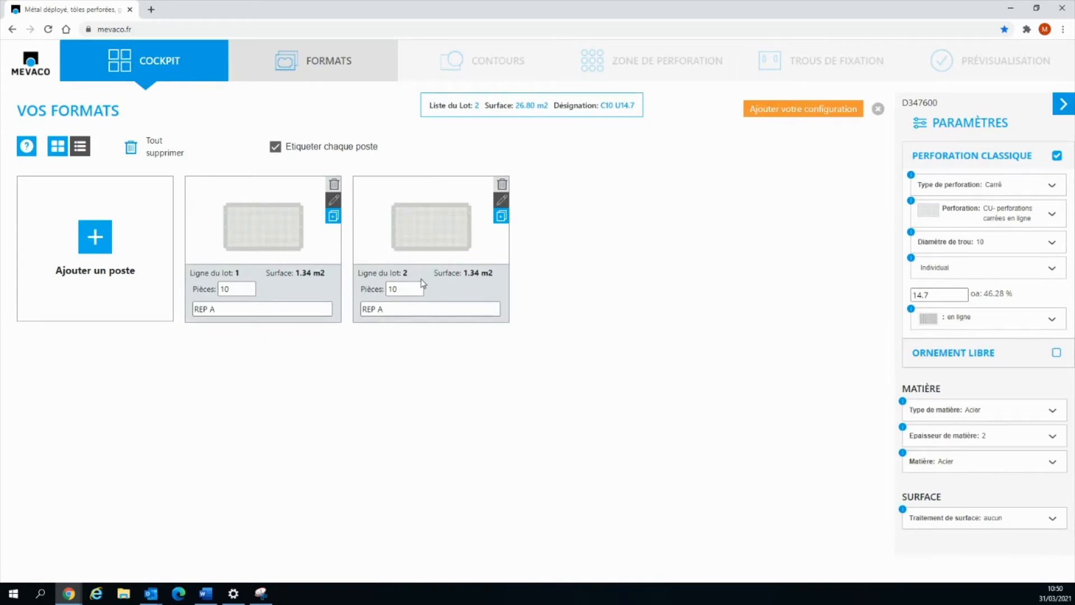
double_click(386, 309)
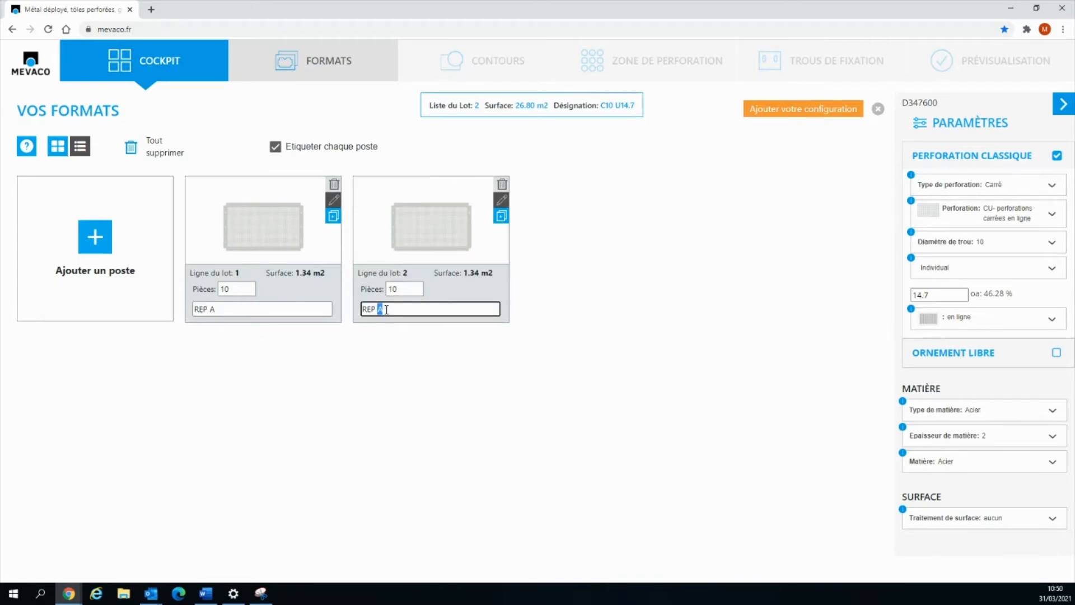
- Open the REP B panel for editing in the fixing holes stage and hide the grid
left_click(502, 201)
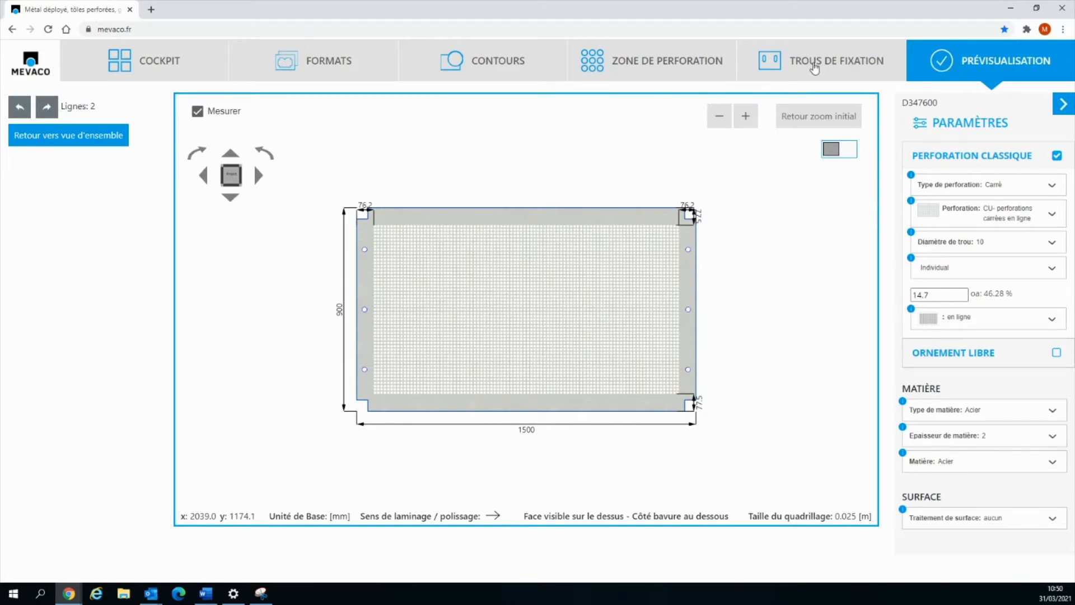
left_click(813, 67)
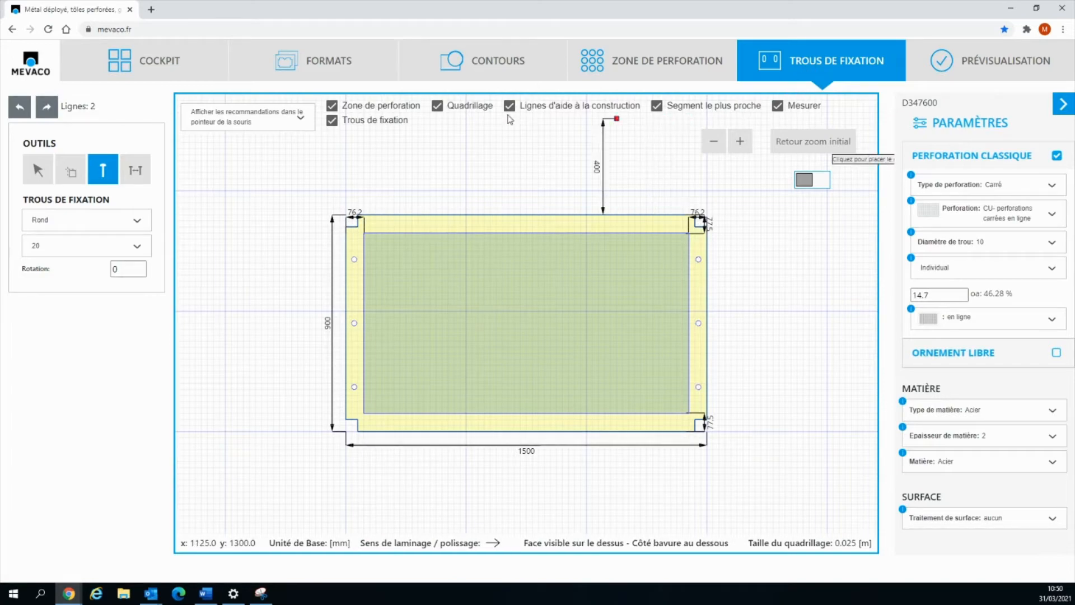
left_click(451, 110)
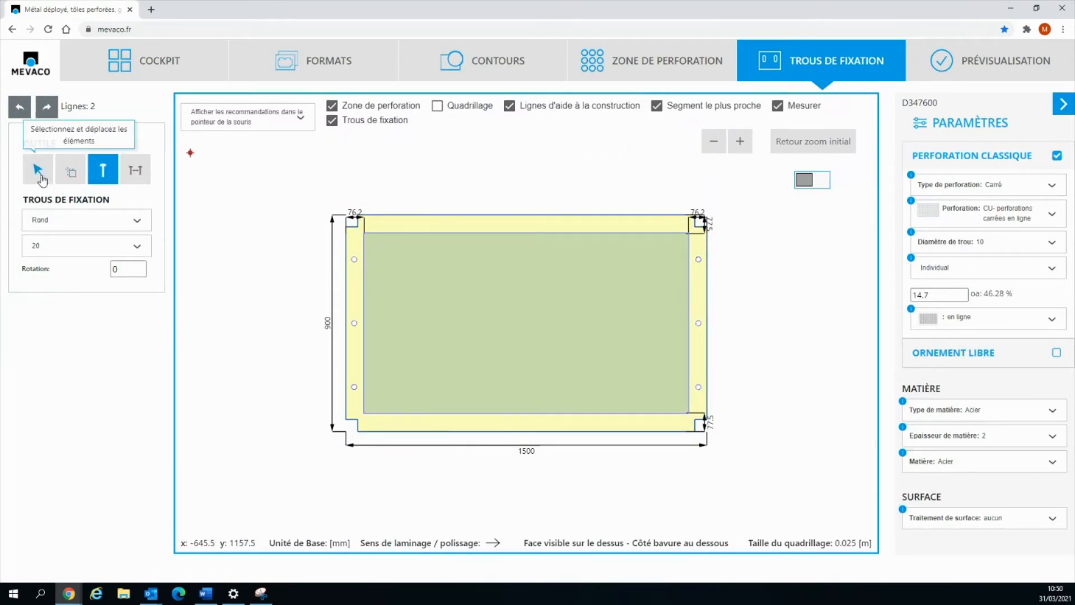
- Lengthen the REP B panel by moving its right end and fixing holes 500 horizontally, preview it and return to the cockpit
left_click(39, 177)
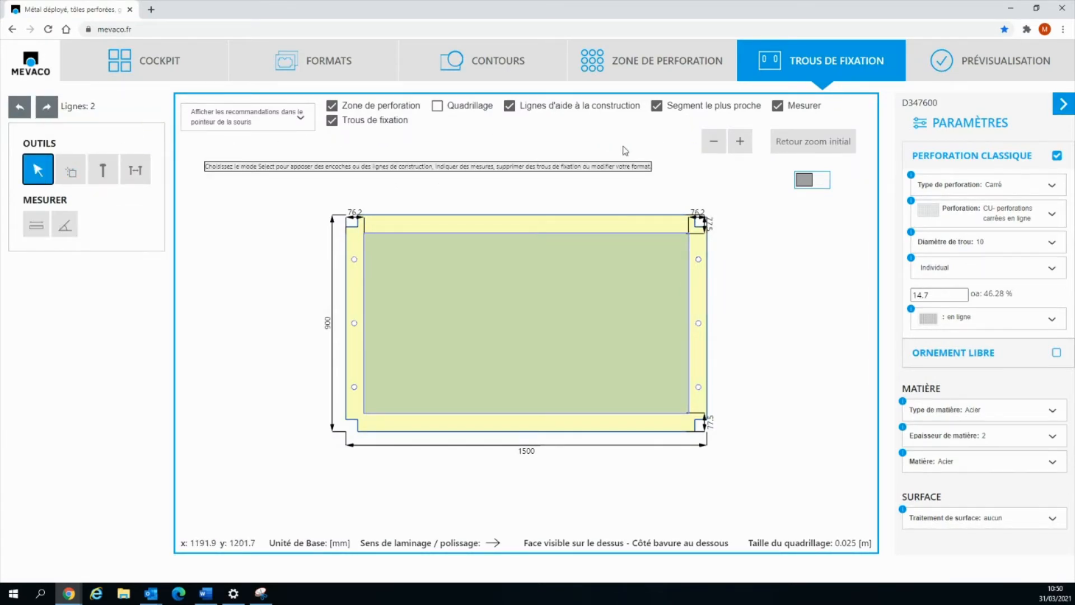
left_click_drag(588, 177, 798, 499)
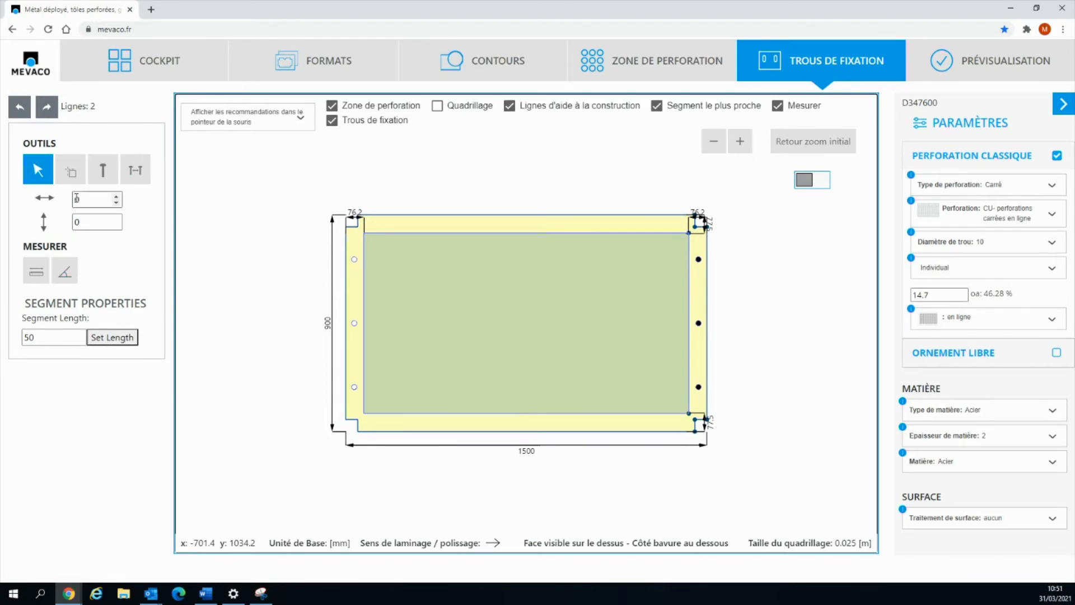
left_click(77, 198)
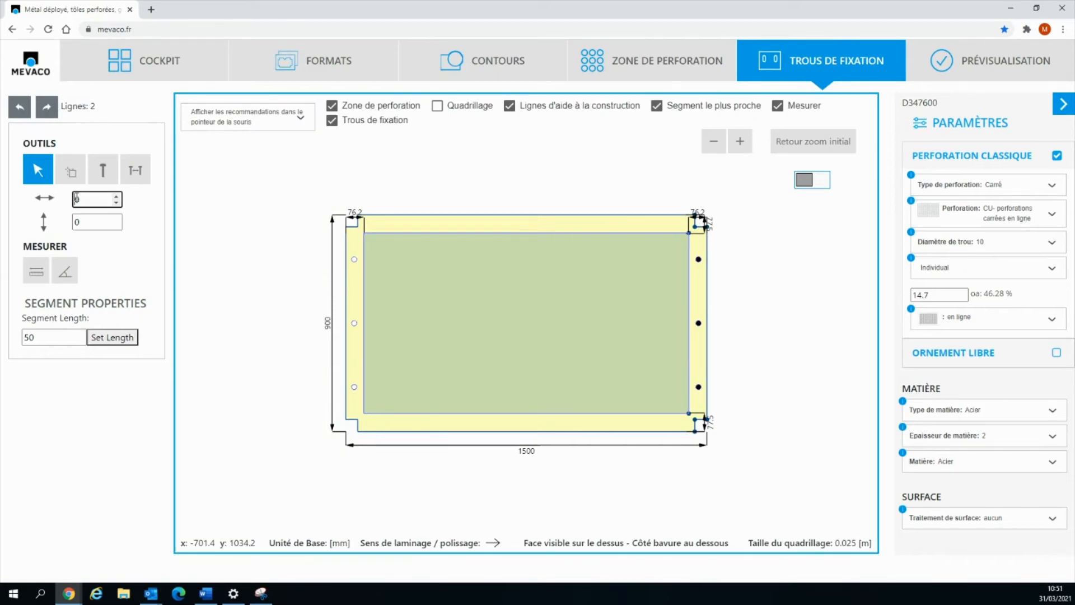
type("500")
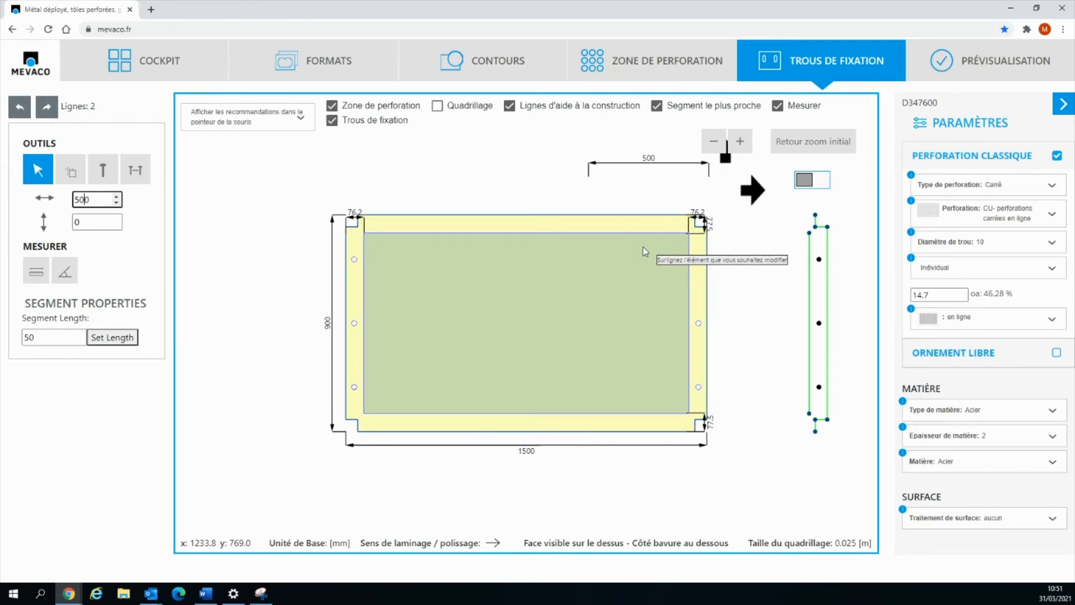
key("Return")
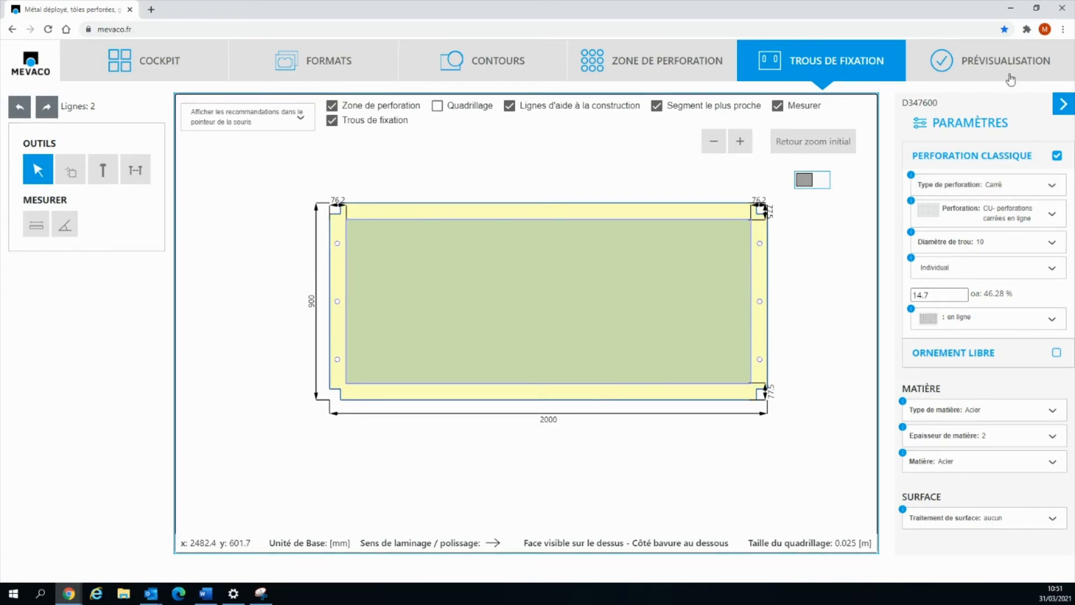
left_click(1010, 57)
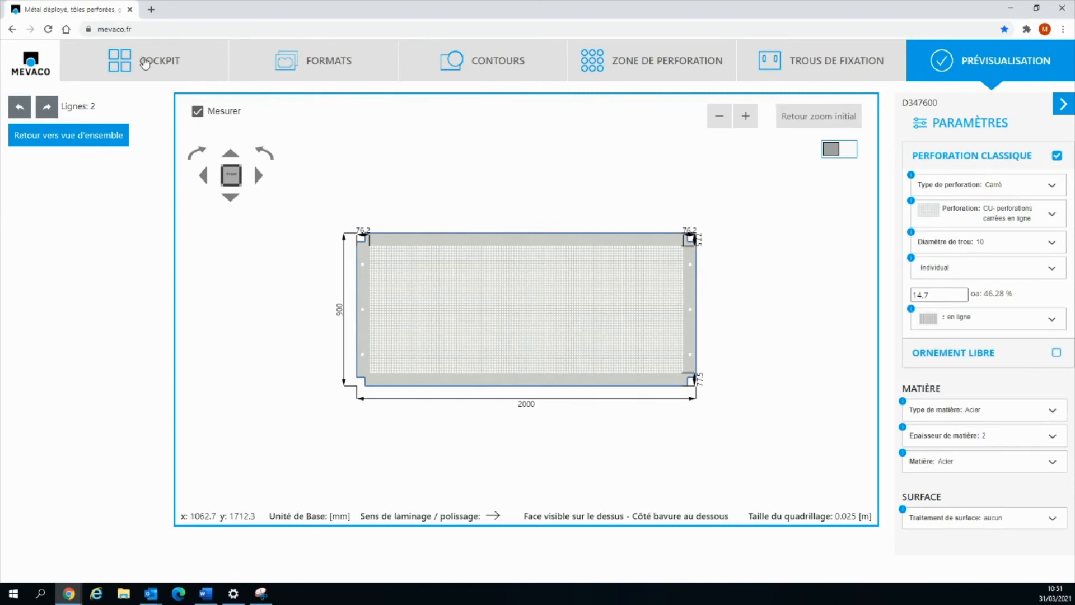
left_click(145, 64)
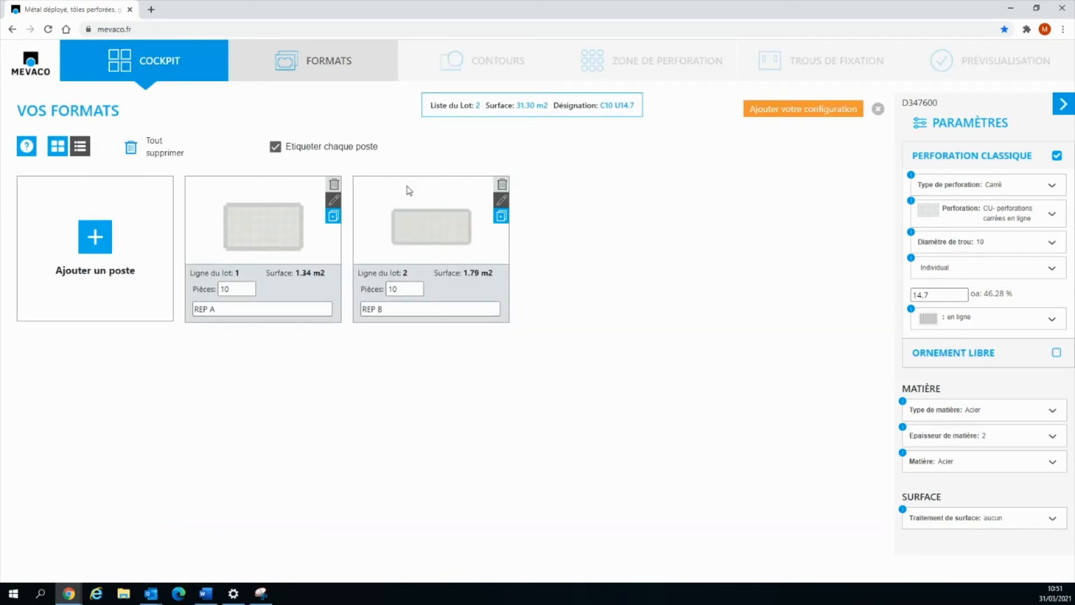
- Duplicate the REP B panel and set the copy's reference to REP C
left_click(501, 217)
left_click(480, 286)
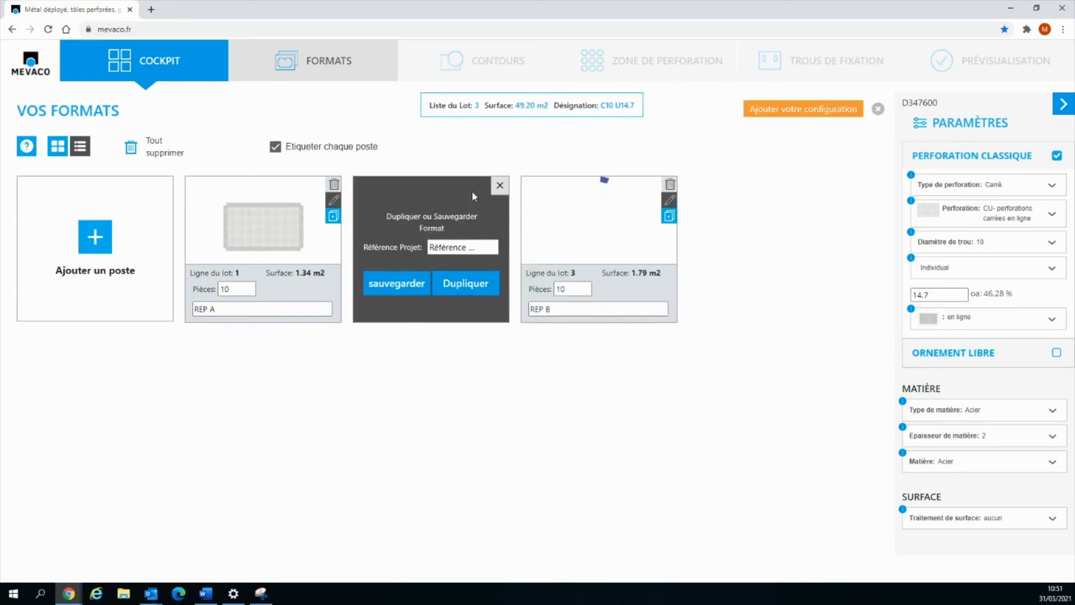
left_click(549, 309)
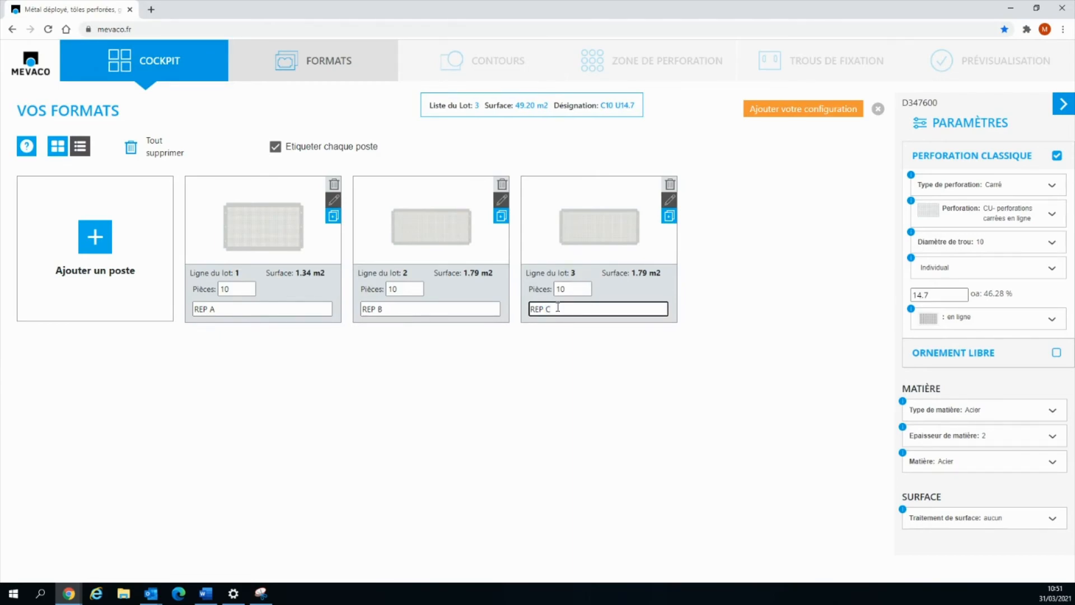
type("C")
- Open the REP C panel for editing in the fixing holes stage and hide the grid
left_click(670, 200)
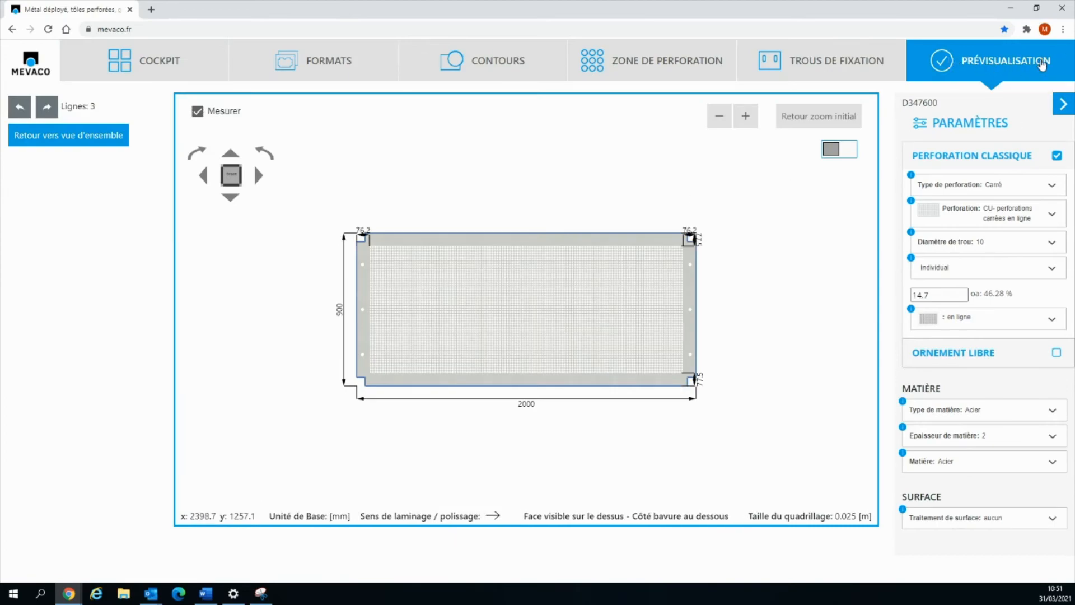
left_click(836, 64)
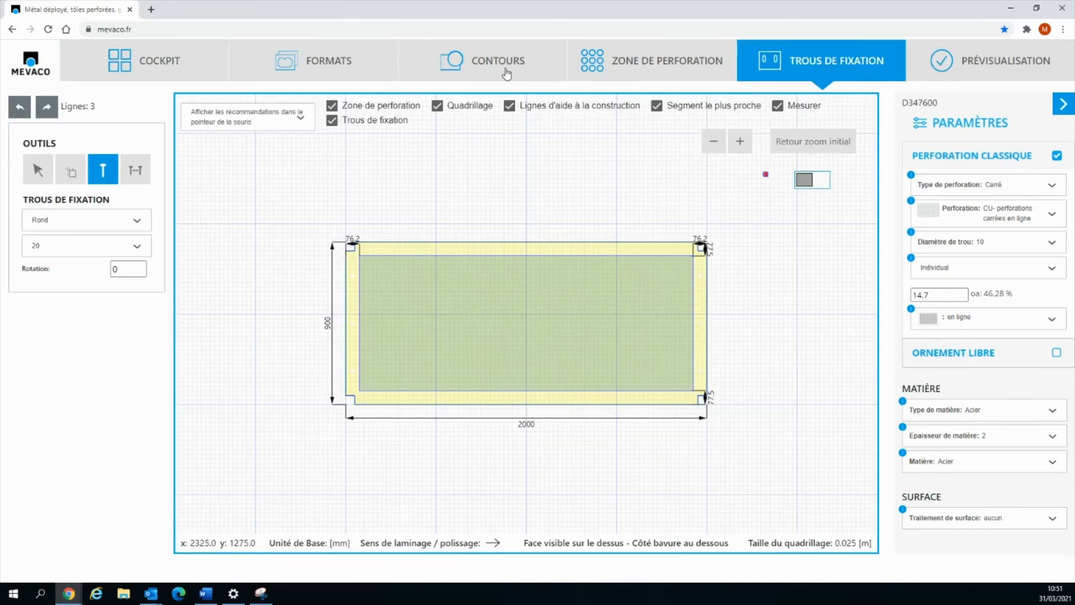
left_click(437, 106)
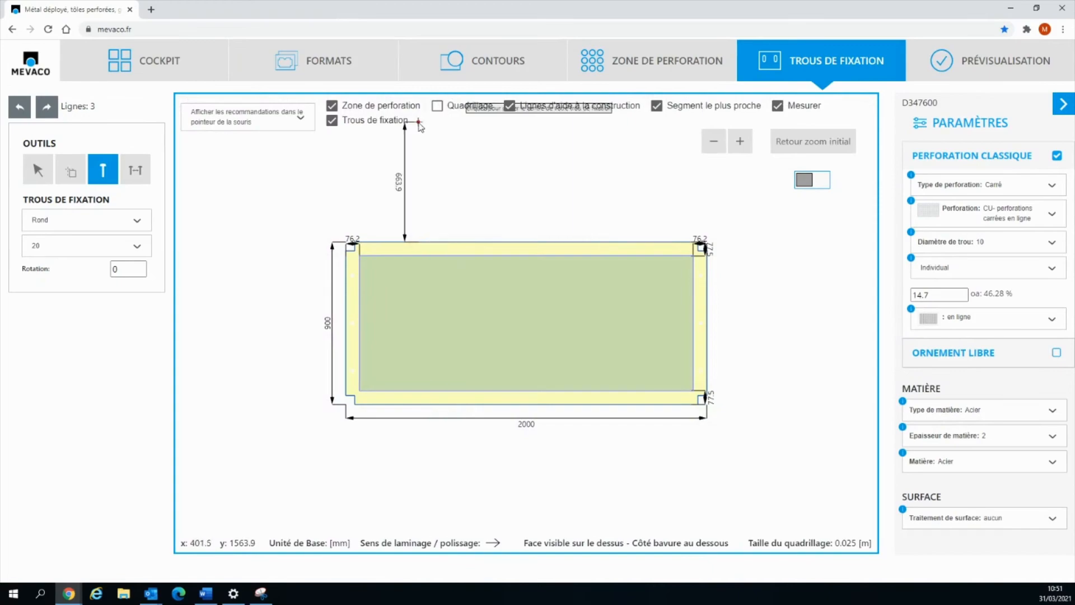
- Lengthen the REP C panel by moving its right end and fixing holes 500 horizontally, preview it and return to the cockpit
left_click(38, 169)
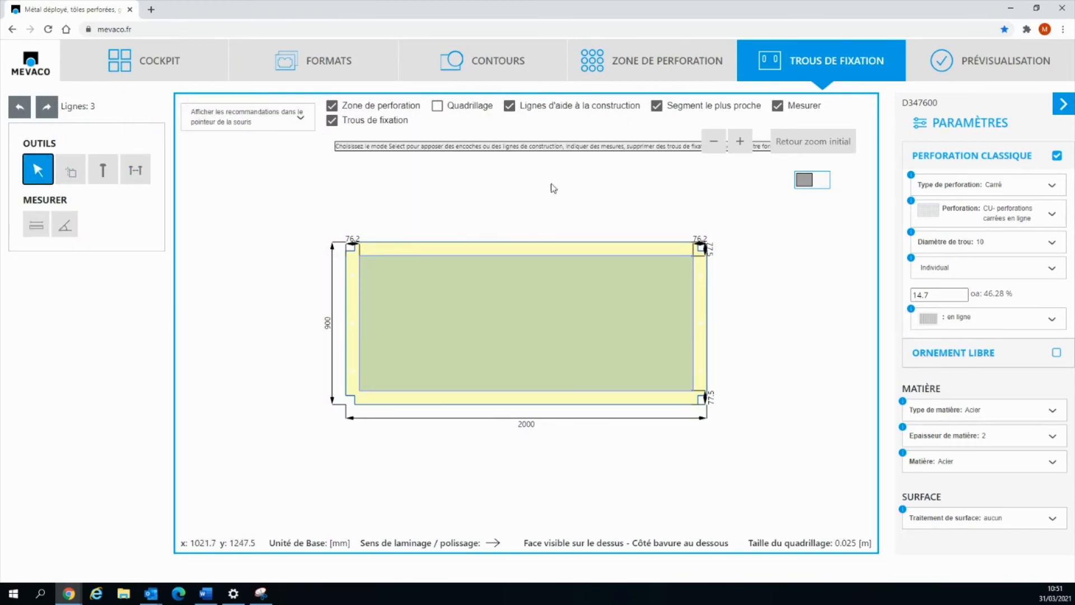
left_click_drag(581, 196, 798, 463)
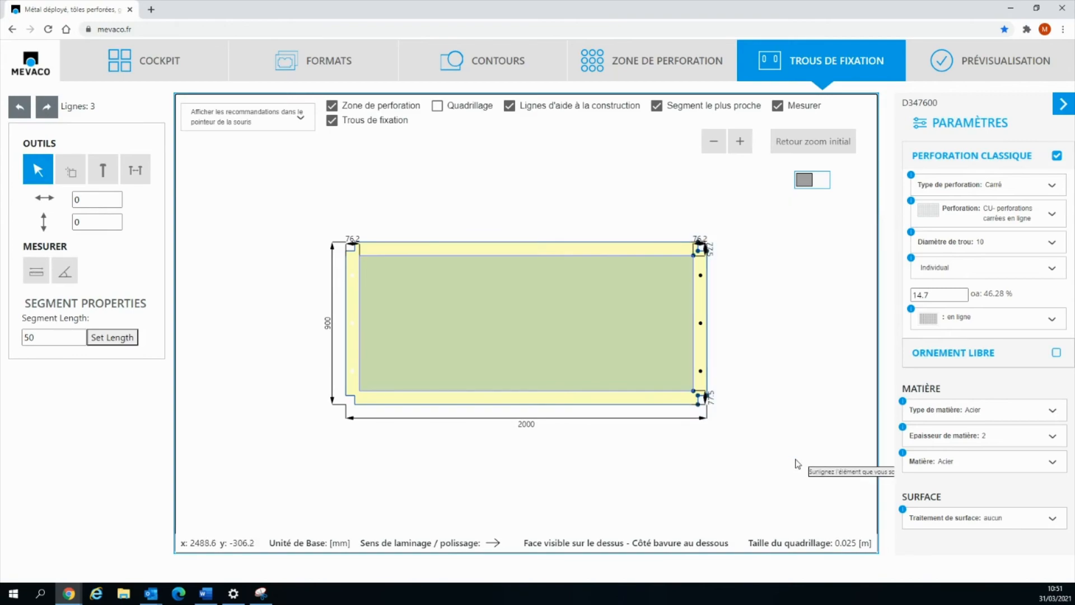
double_click(81, 200)
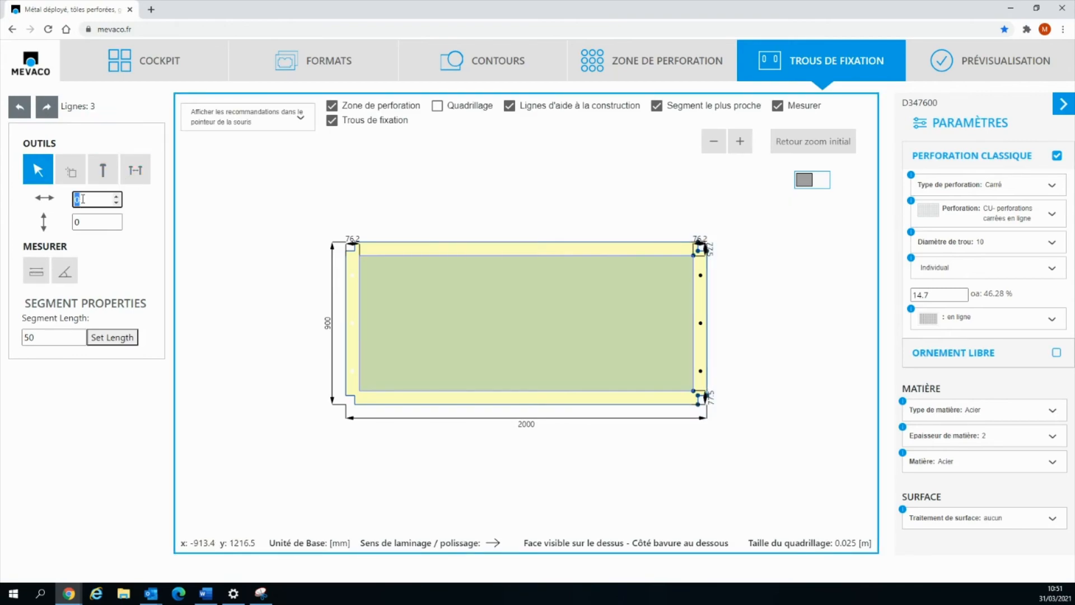
type("500")
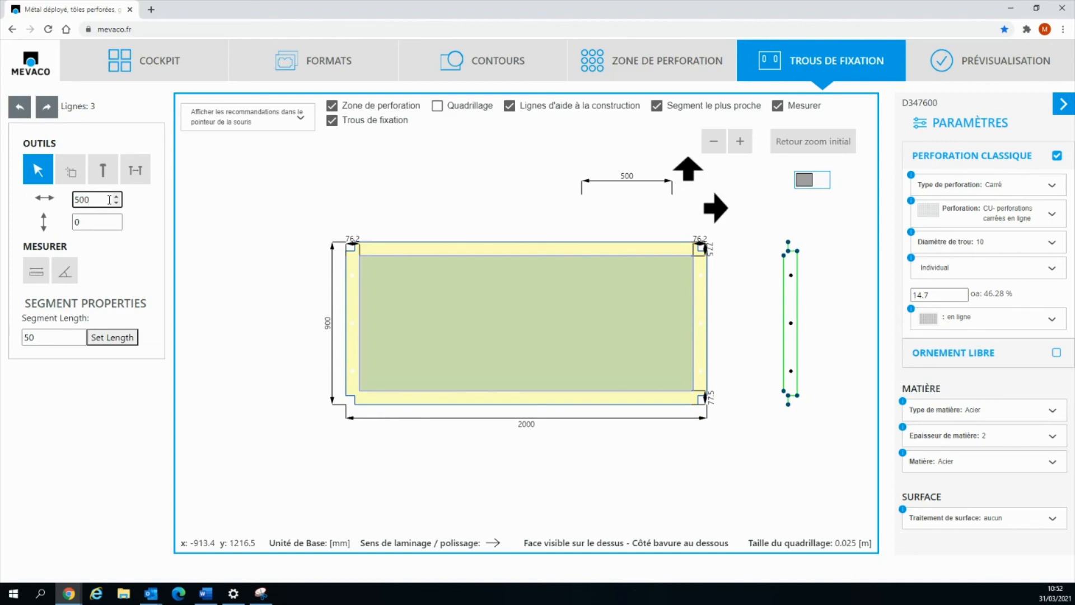
key("Return")
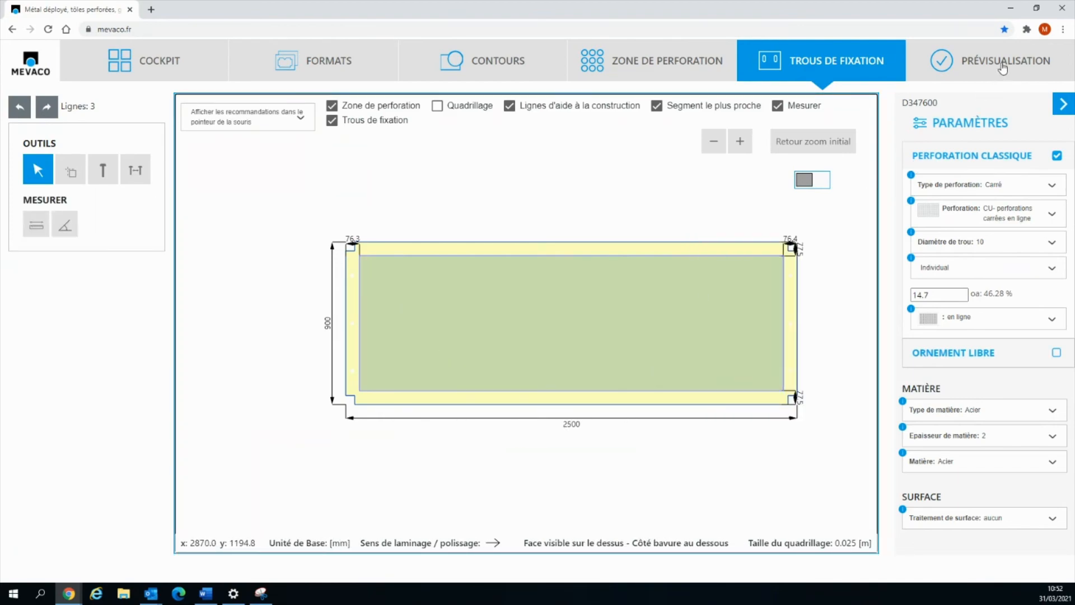
left_click(1002, 66)
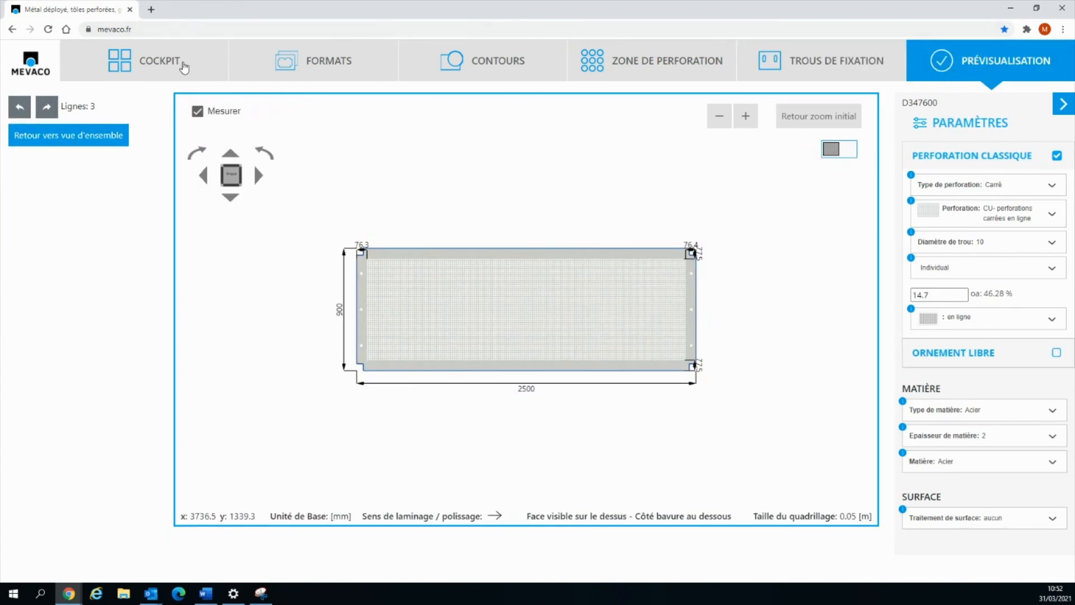
left_click(183, 63)
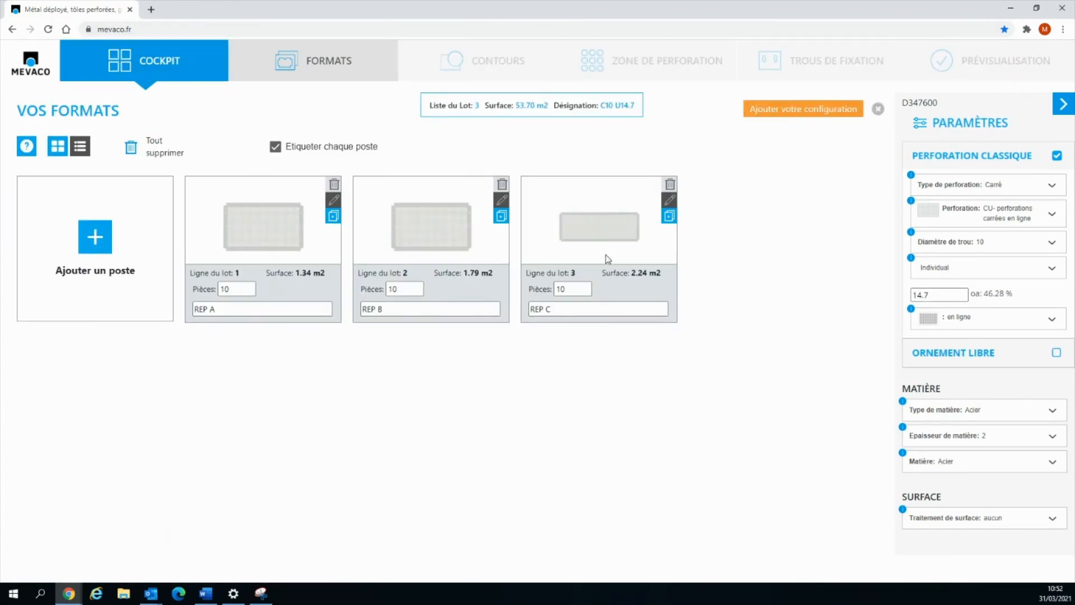